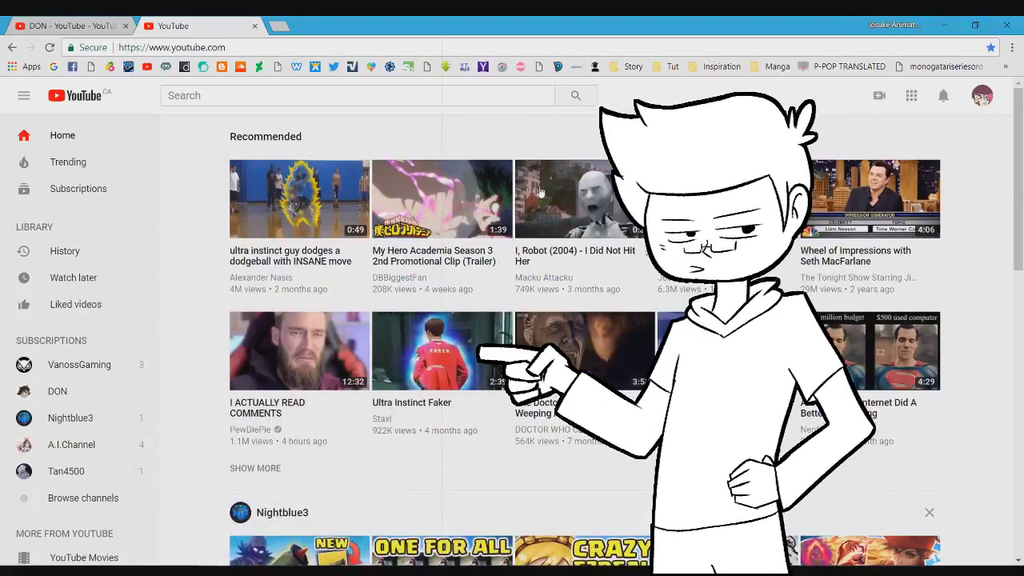
# Open the DON channel and go to its PIVOT TUTORIAL playlist
pyautogui.click(44, 400)
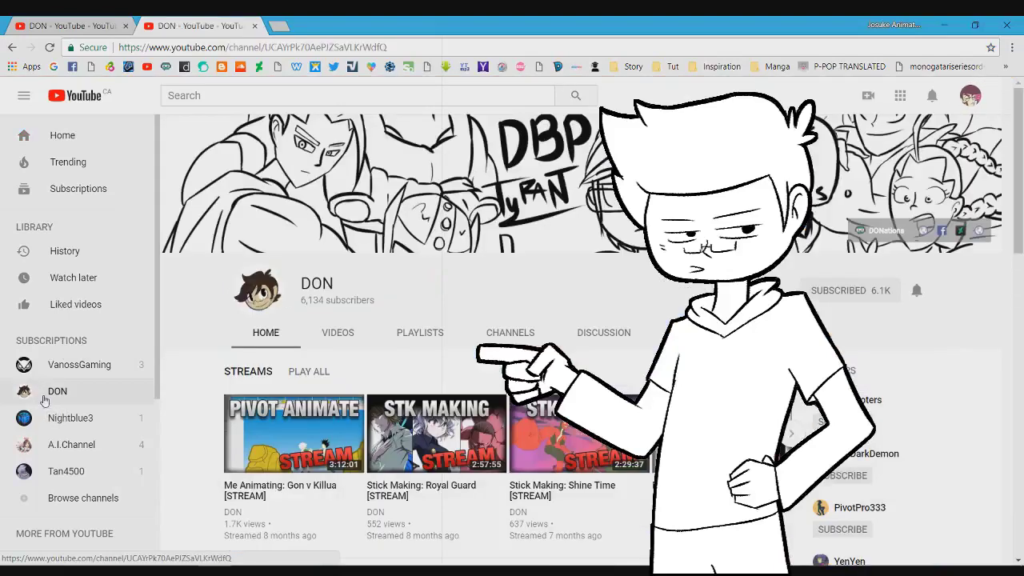
pyautogui.scroll(-3, 239, 376)
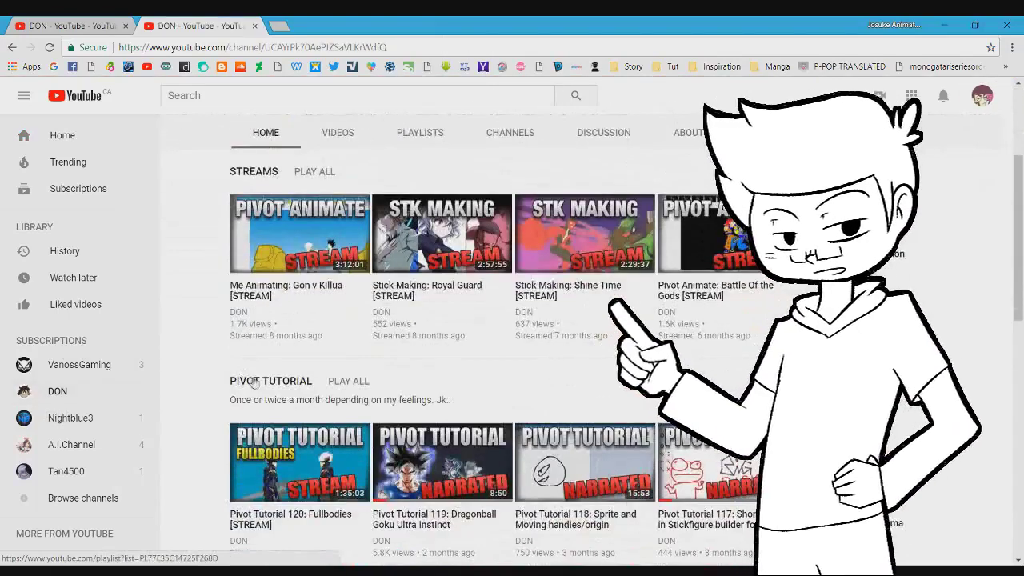
pyautogui.click(258, 382)
# Search the playlist page for the text "stick mak"
pyautogui.hotkey('ctrl', 'f')
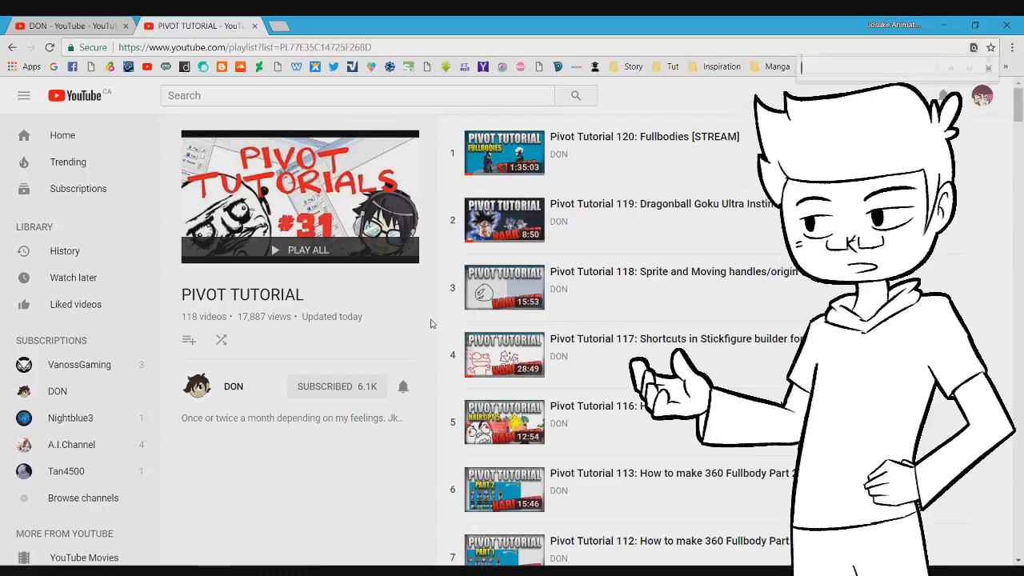
pyautogui.write('stickm')
pyautogui.press('BackSpace')
pyautogui.write('mak')
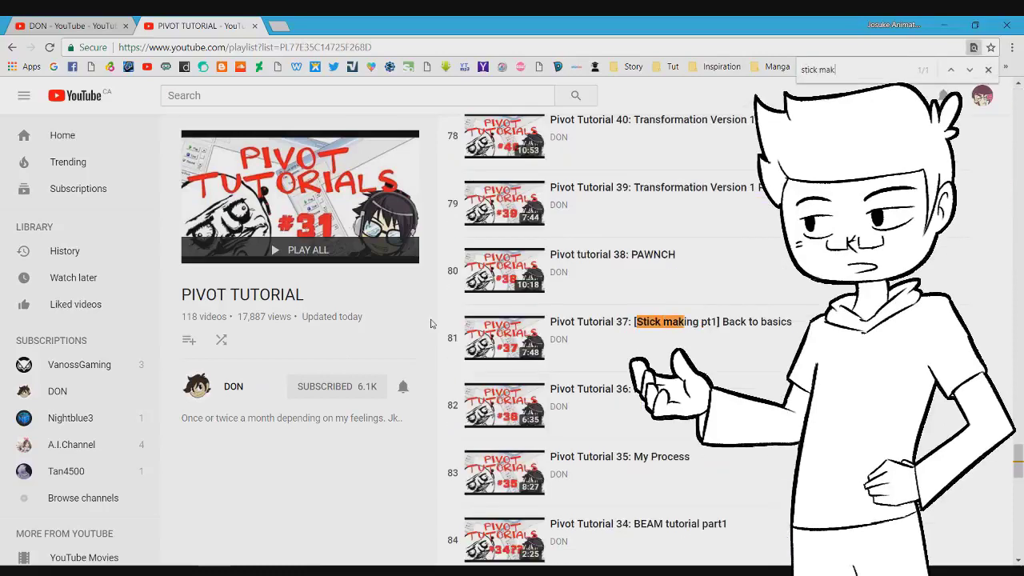
# Replace the page search text with "making"
pyautogui.press('BackSpace')
pyautogui.press('BackSpace')
pyautogui.press('BackSpace')
pyautogui.press('BackSpace')
pyautogui.press('BackSpace')
pyautogui.press('BackSpace')
pyautogui.press('BackSpace')
pyautogui.press('BackSpace')
pyautogui.press('BackSpace')
pyautogui.write('making')
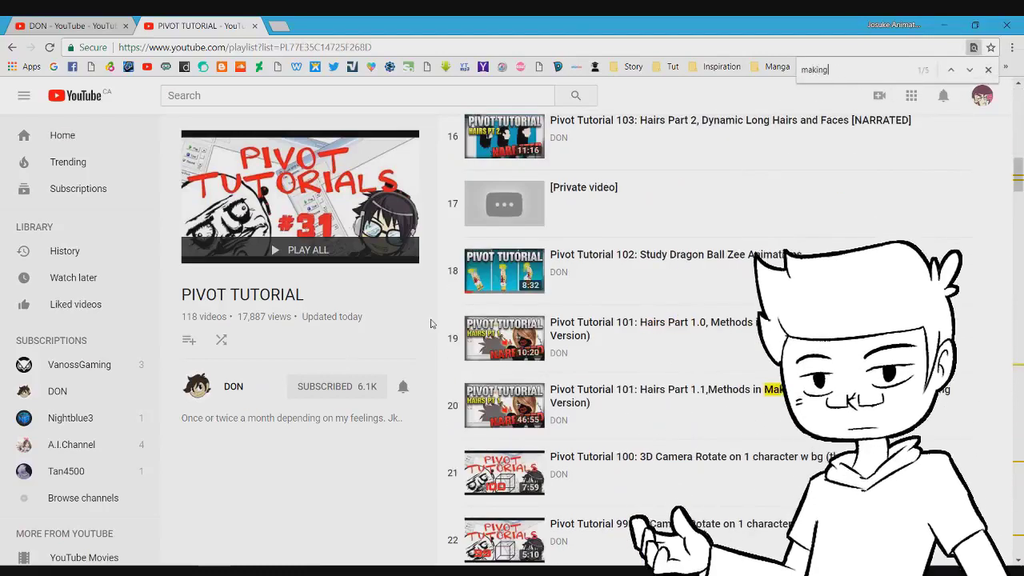
# Search the playlist page for "full bodi" in place of the previous term
pyautogui.press('BackSpace')
pyautogui.press('BackSpace')
pyautogui.press('BackSpace')
pyautogui.press('BackSpace')
pyautogui.press('BackSpace')
pyautogui.press('BackSpace')
pyautogui.write('ha')
pyautogui.press('BackSpace')
pyautogui.press('BackSpace')
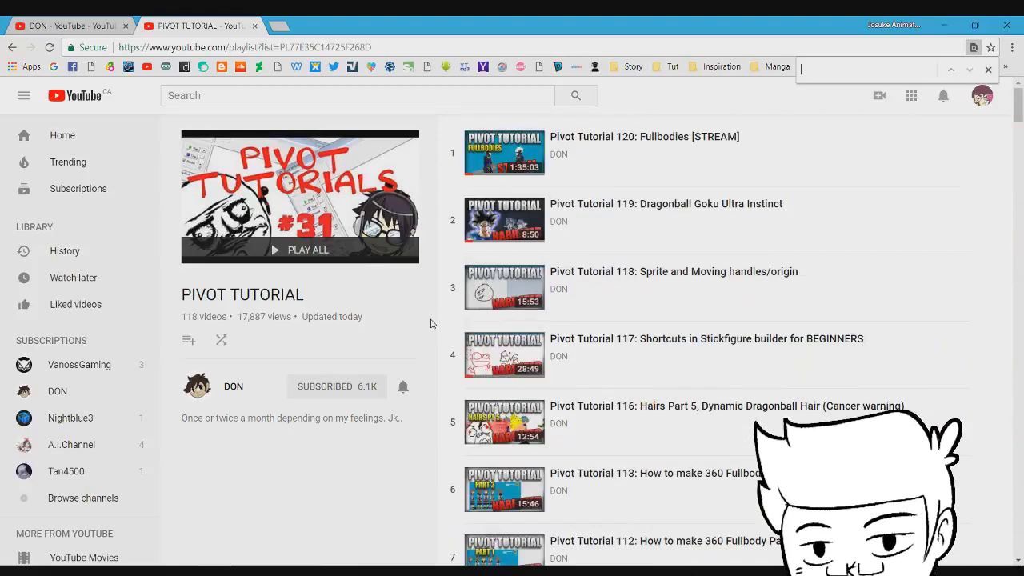
pyautogui.write('full bodi')
# Search the playlist page for "color" and for "effec"
pyautogui.press('BackSpace')
pyautogui.press('BackSpace')
pyautogui.press('BackSpace')
pyautogui.press('BackSpace')
pyautogui.press('BackSpace')
pyautogui.press('BackSpace')
pyautogui.press('BackSpace')
pyautogui.press('BackSpace')
pyautogui.press('BackSpace')
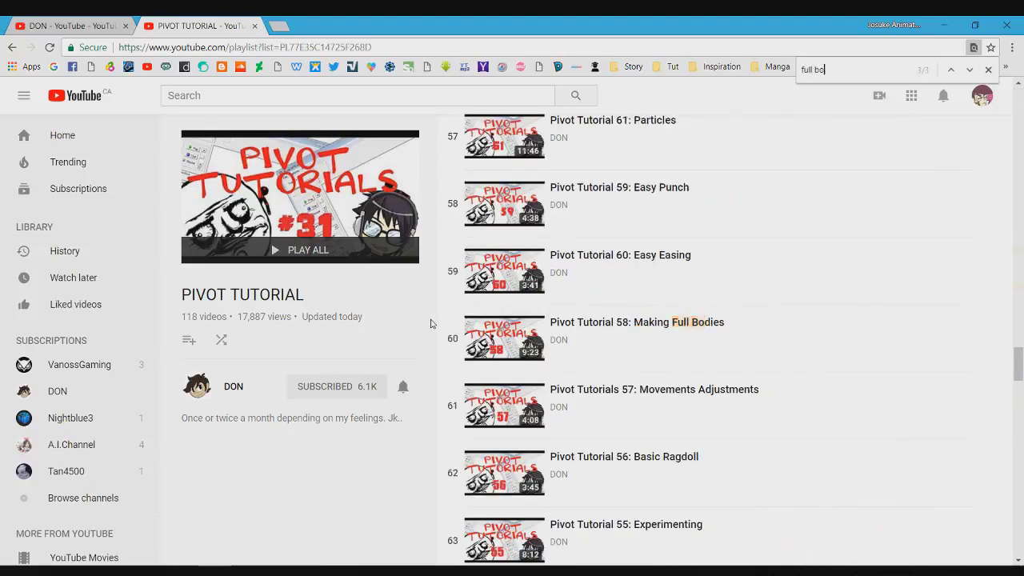
pyautogui.write('color')
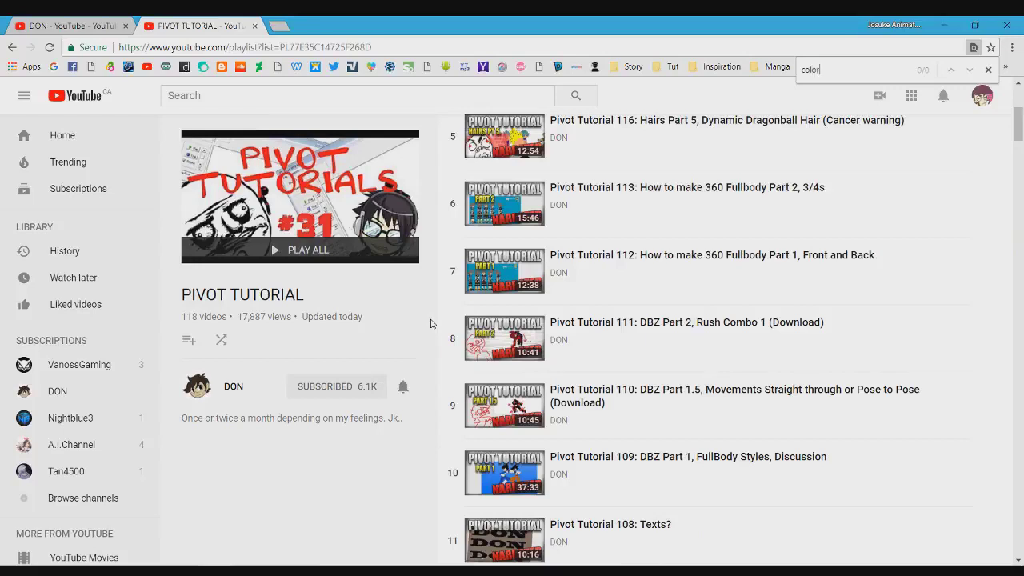
pyautogui.write('effec')
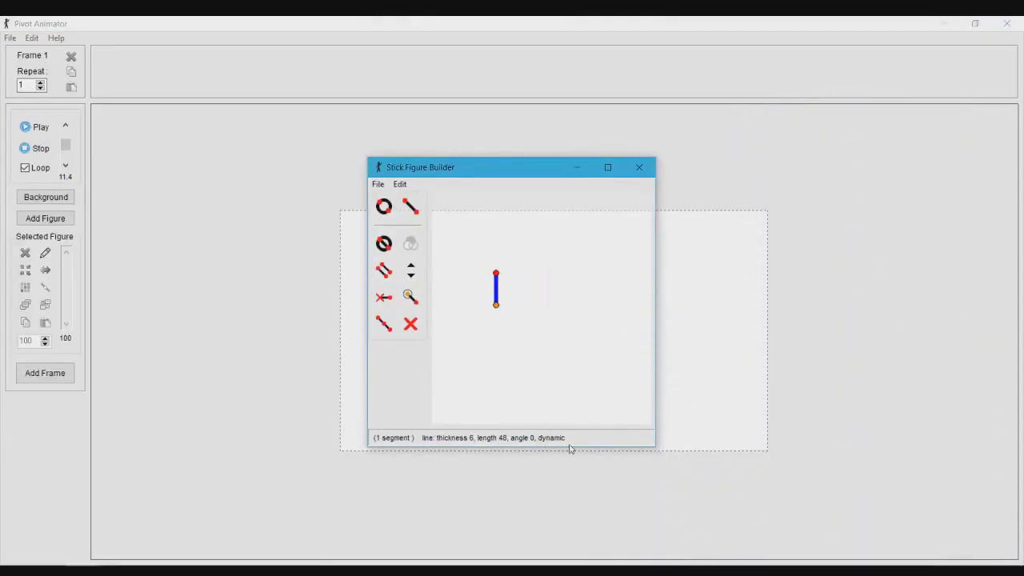
# Set the line segment's thickness to 16 and place the figure on the left side of the animation stage
pyautogui.click(410, 268)
pyautogui.click(410, 268)
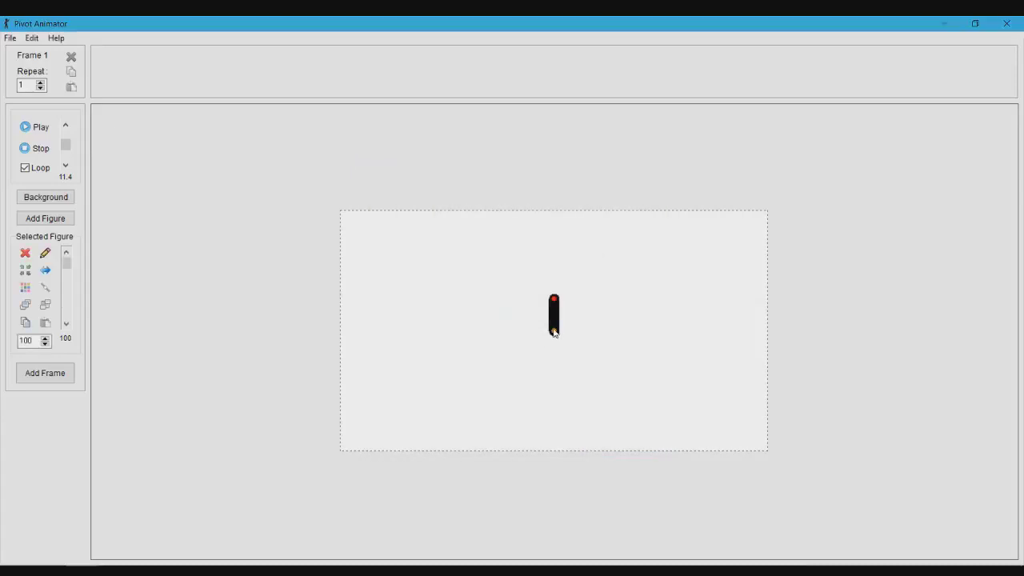
pyautogui.moveTo(551, 330); pyautogui.dragTo(464, 329)
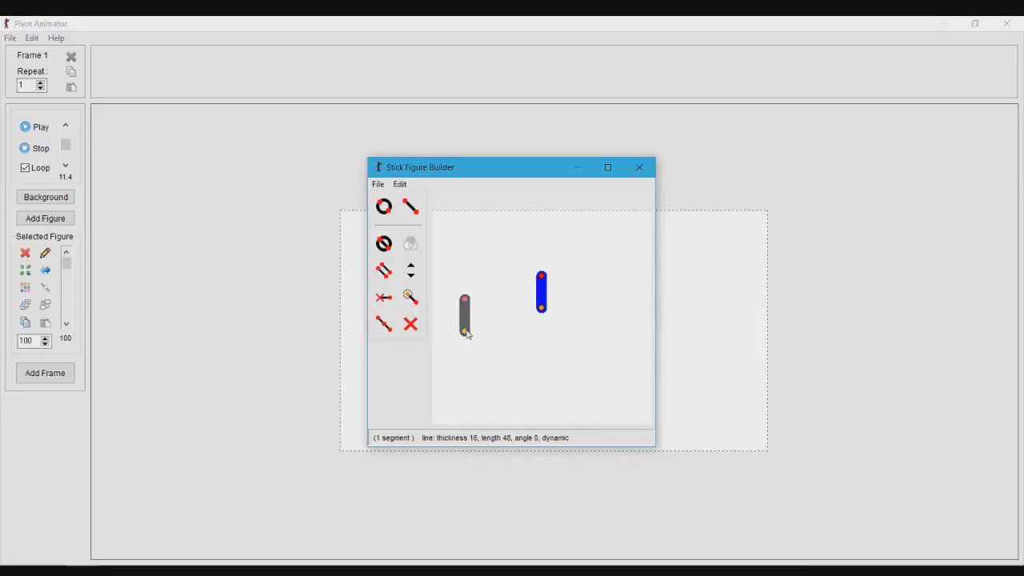
# Make the builder's line segment static, and try moving the joined arm's hand and the static segment on the stage
pyautogui.press('s')
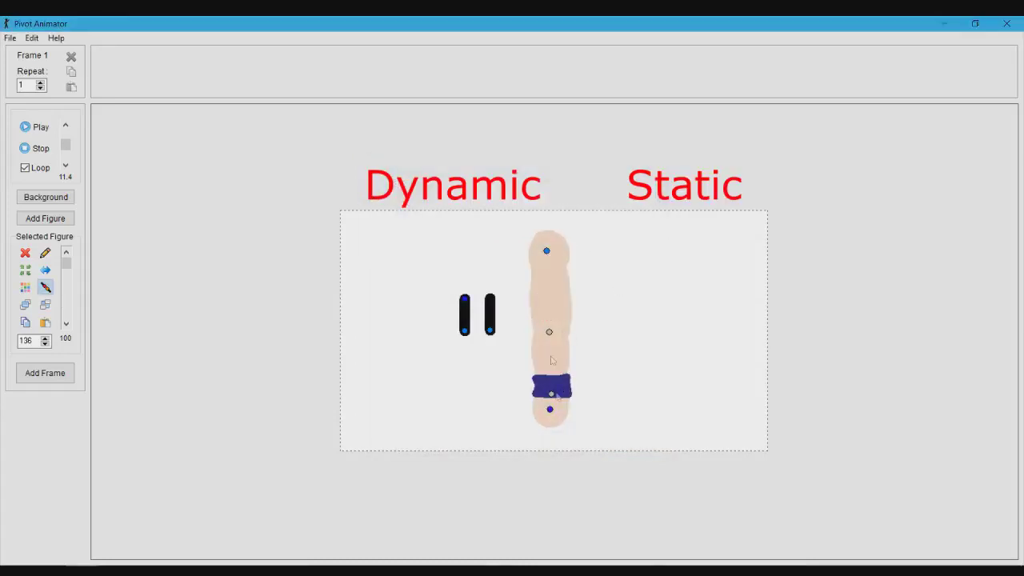
pyautogui.moveTo(550, 394); pyautogui.dragTo(629, 384)
pyautogui.moveTo(490, 330); pyautogui.dragTo(657, 344)
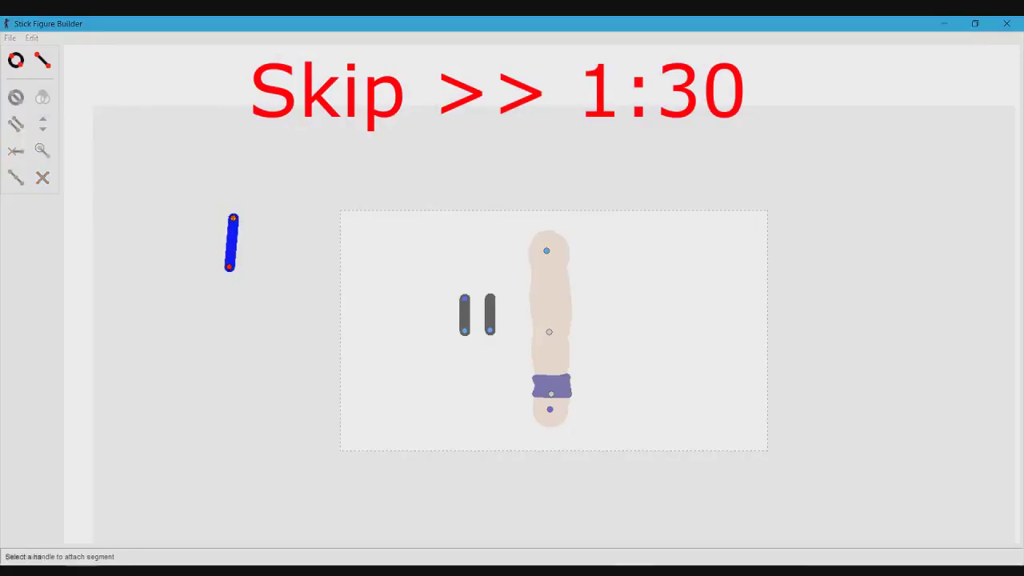
# Add one line segment above the existing one and a torso segment below it
pyautogui.moveTo(233, 218); pyautogui.dragTo(234, 193)
pyautogui.press('l')
pyautogui.click(229, 266)
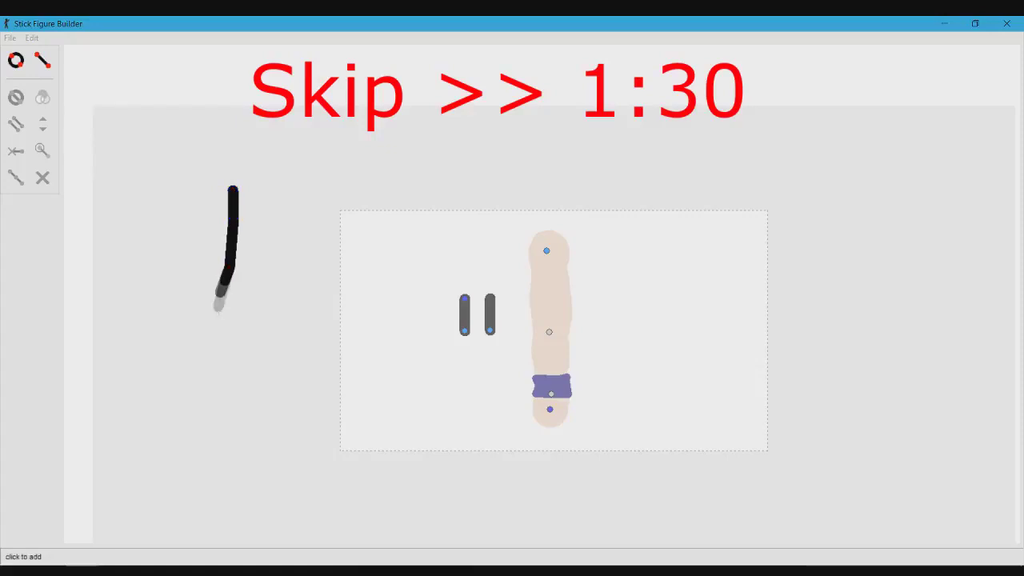
pyautogui.click(218, 315)
# Attach the leg segments to the lower torso joint, including a bent two-segment leg and a separate segment about 93 long
pyautogui.press('l')
pyautogui.click(219, 314)
pyautogui.click(234, 338)
pyautogui.click(235, 338)
pyautogui.click(188, 376)
pyautogui.moveTo(218, 314); pyautogui.dragTo(282, 327)
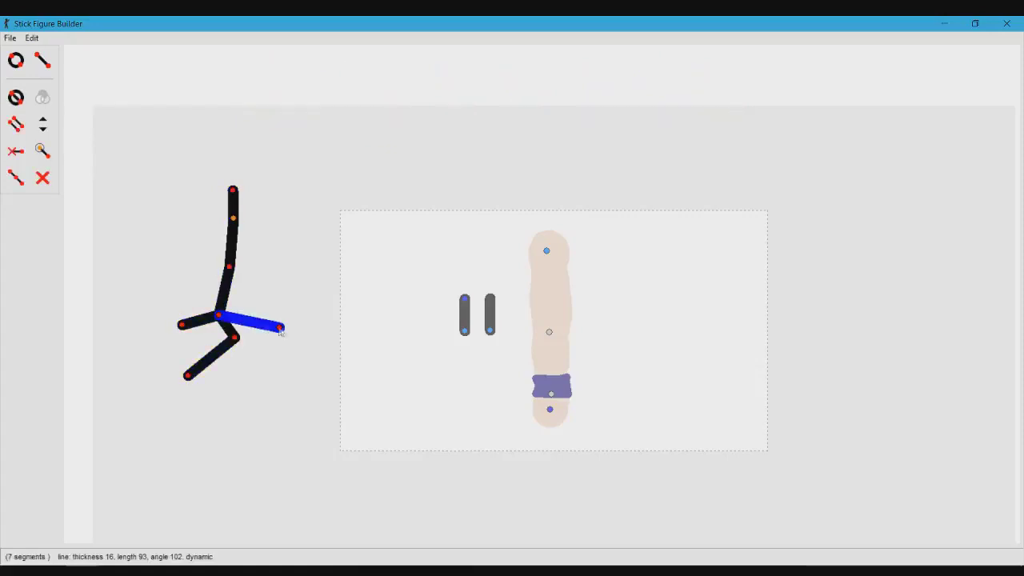
# Attach two arm segments to opposite sides of the upper torso joint, the second one about 75 long
pyautogui.click(235, 268)
pyautogui.click(299, 290)
pyautogui.press('l')
pyautogui.click(230, 267)
pyautogui.click(180, 276)
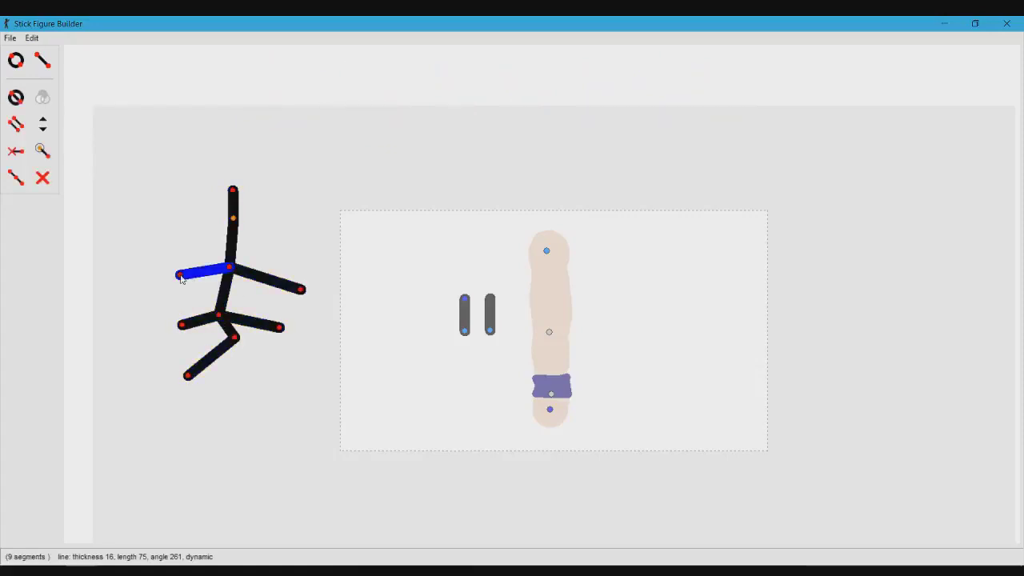
# Add the nine-segment figure to the animation and place it on the right side of the stage
pyautogui.hotkey('ctrl', 'a')
pyautogui.click(523, 341)
pyautogui.moveTo(550, 333); pyautogui.dragTo(652, 260)
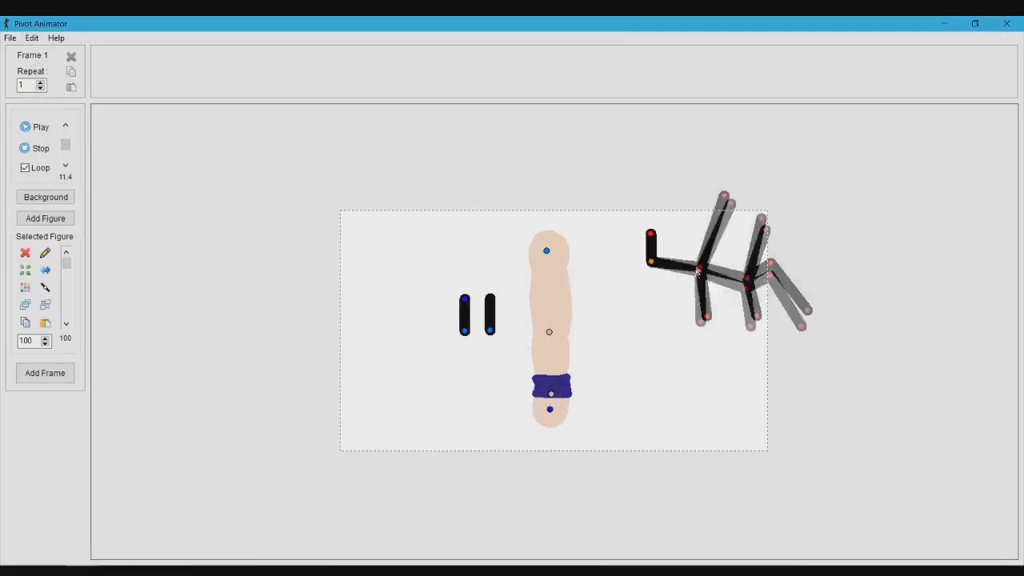
# Edit the figure so its origin is the topmost handle, and place this version left of the stage
pyautogui.doubleClick(679, 328)
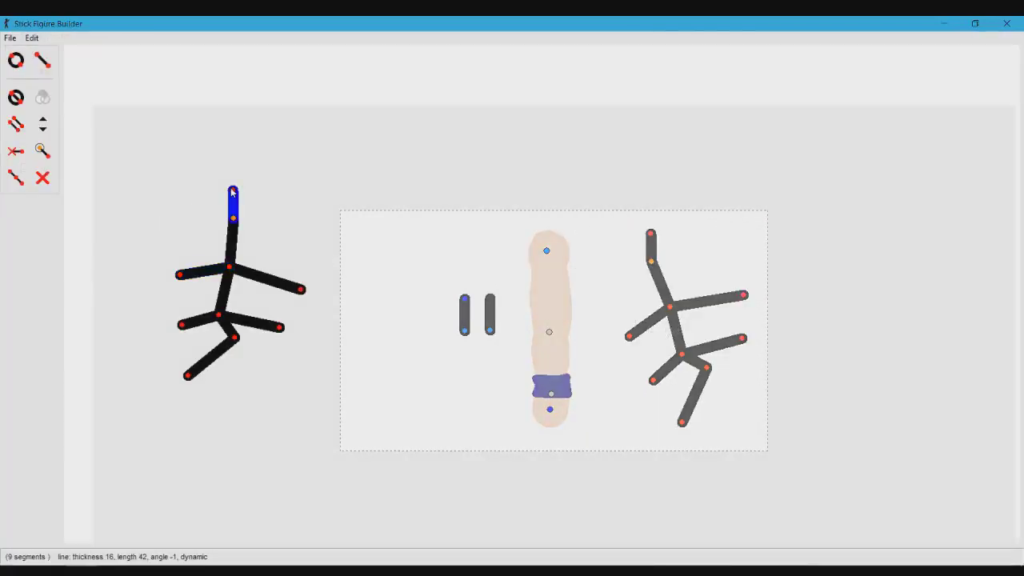
pyautogui.moveTo(236, 222); pyautogui.dragTo(244, 220)
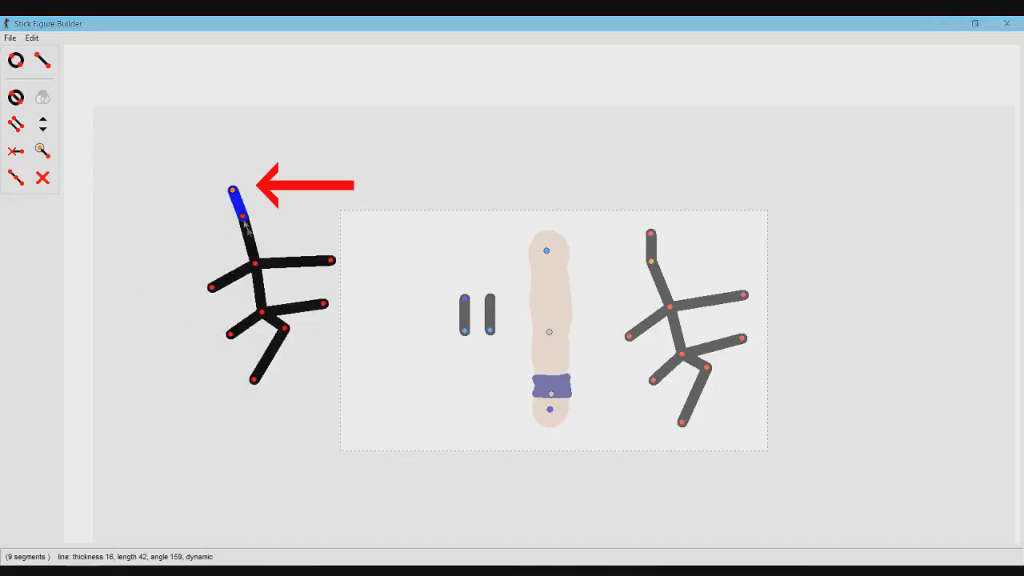
pyautogui.click(513, 341)
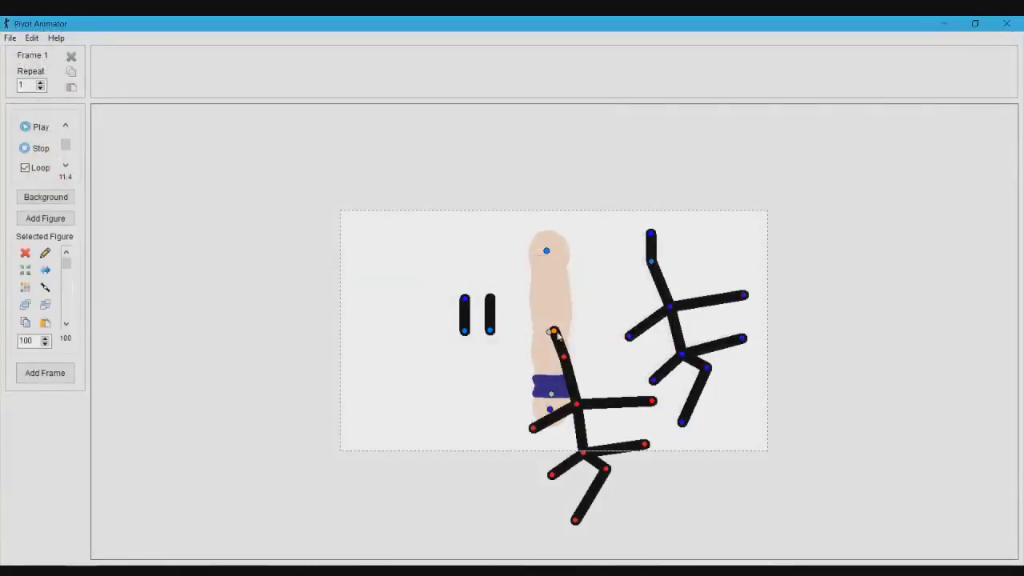
pyautogui.moveTo(555, 332); pyautogui.dragTo(342, 241)
# Make the segments below the figure's top segment static, and place this version at the lower left of the stage
pyautogui.doubleClick(342, 241)
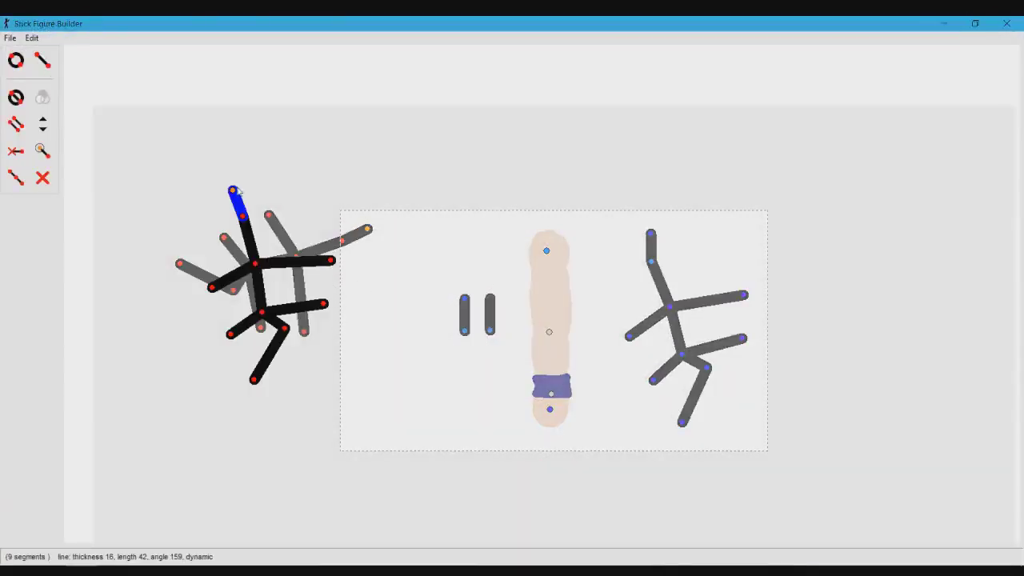
pyautogui.moveTo(234, 191); pyautogui.dragTo(494, 157)
pyautogui.hotkey('shift', 's')
pyautogui.press('s')
pyautogui.hotkey('ctrl', 'a')
pyautogui.click(508, 339)
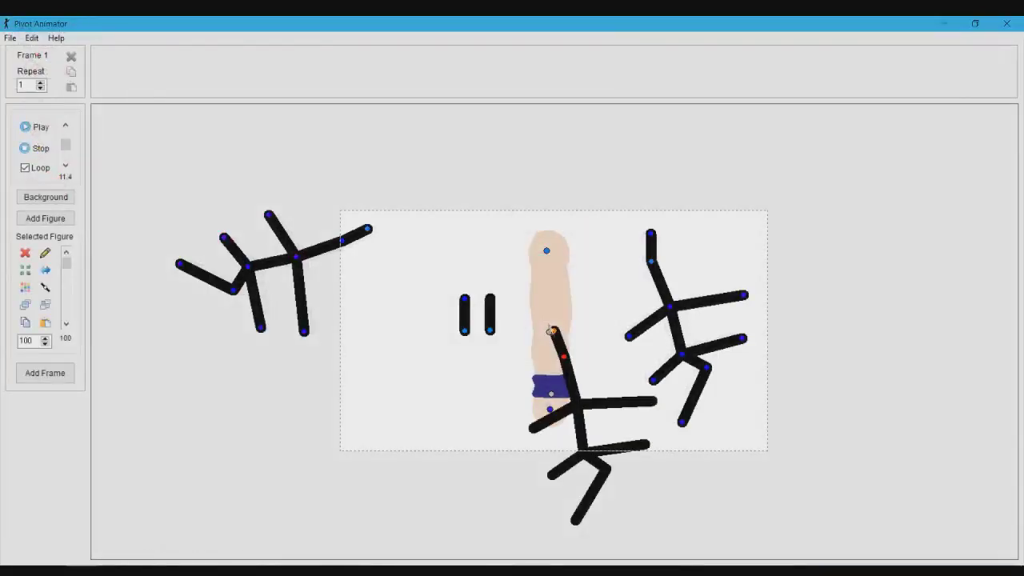
pyautogui.moveTo(550, 330); pyautogui.dragTo(358, 349)
pyautogui.hotkey('ctrl', 'z')
# Edit the static figure so its upper torso segment is dynamic, and place the version with a neck-joint origin on the stage
pyautogui.doubleClick(358, 349)
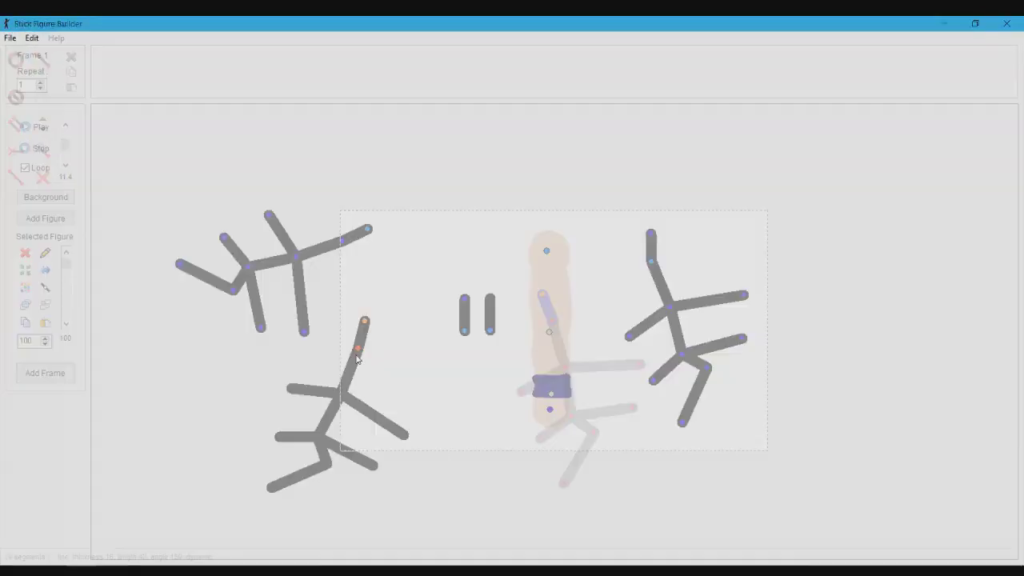
pyautogui.click(567, 369)
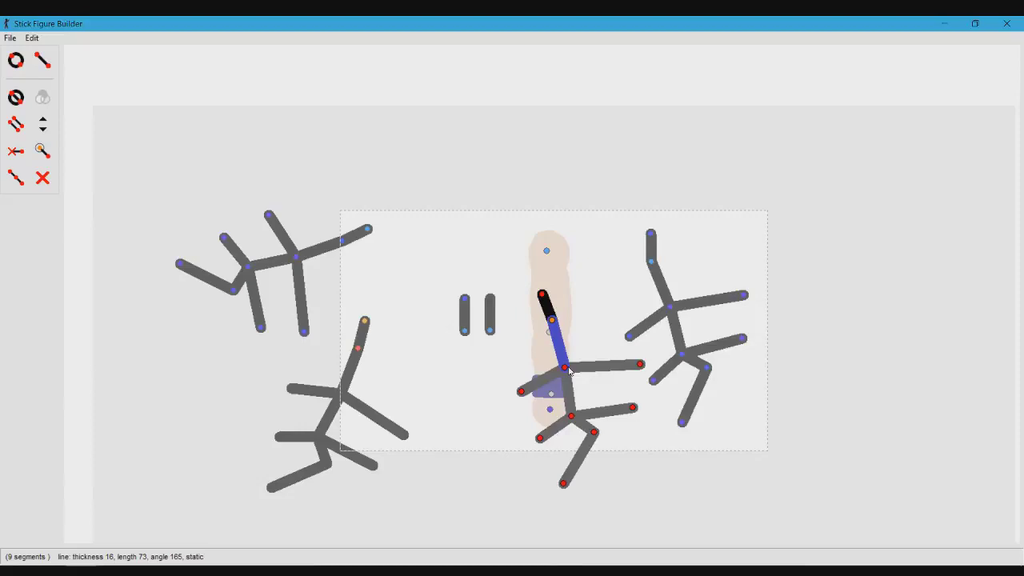
pyautogui.rightClick(567, 369)
pyautogui.hotkey('ctrl', 'a')
pyautogui.press('Return')
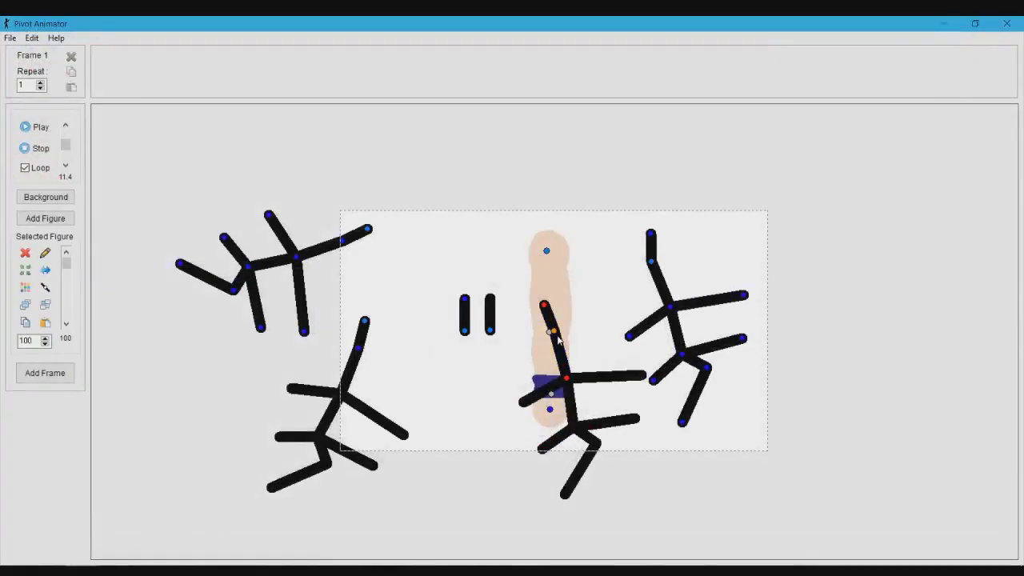
pyautogui.moveTo(558, 340); pyautogui.dragTo(460, 229)
pyautogui.moveTo(402, 200); pyautogui.dragTo(370, 259)
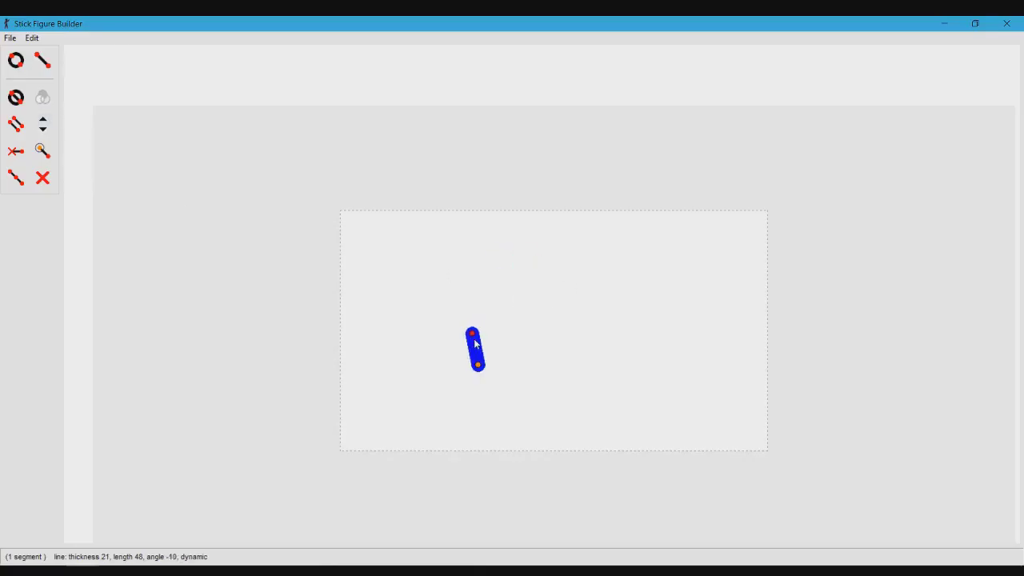
# Extend the 21-thick torso upward with further segments and attach a two-segment arm to its top joint, with a forearm about 61 long
pyautogui.press('l')
pyautogui.click(472, 318)
pyautogui.press('l')
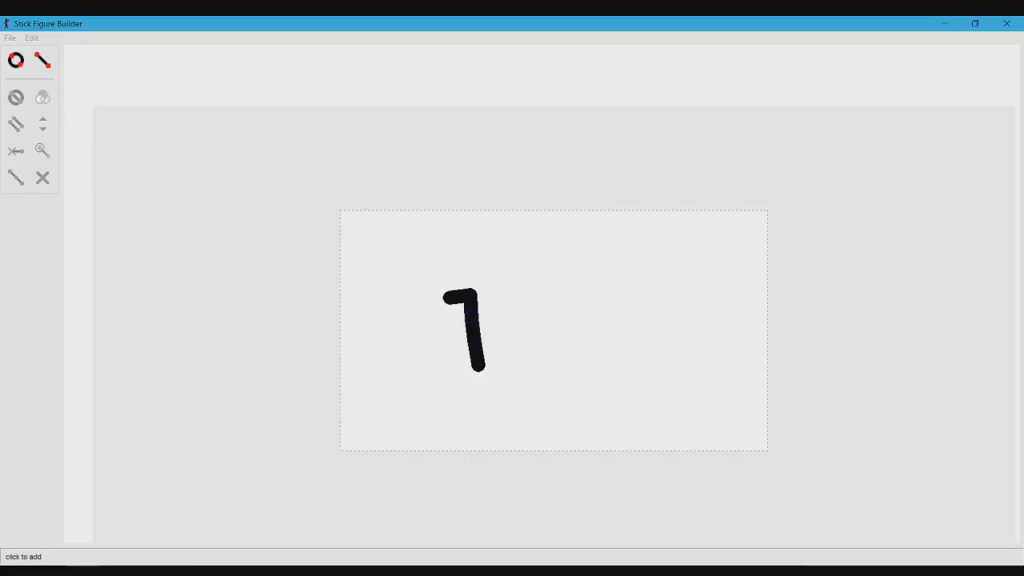
pyautogui.moveTo(448, 298); pyautogui.dragTo(453, 343)
pyautogui.press('l')
pyautogui.click(465, 387)
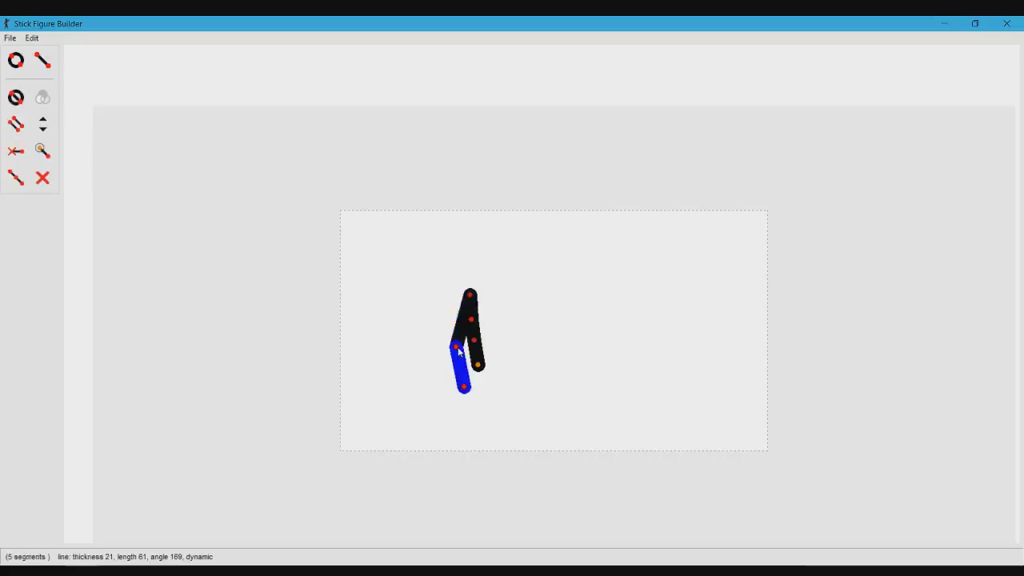
pyautogui.click(459, 350)
pyautogui.press('d')
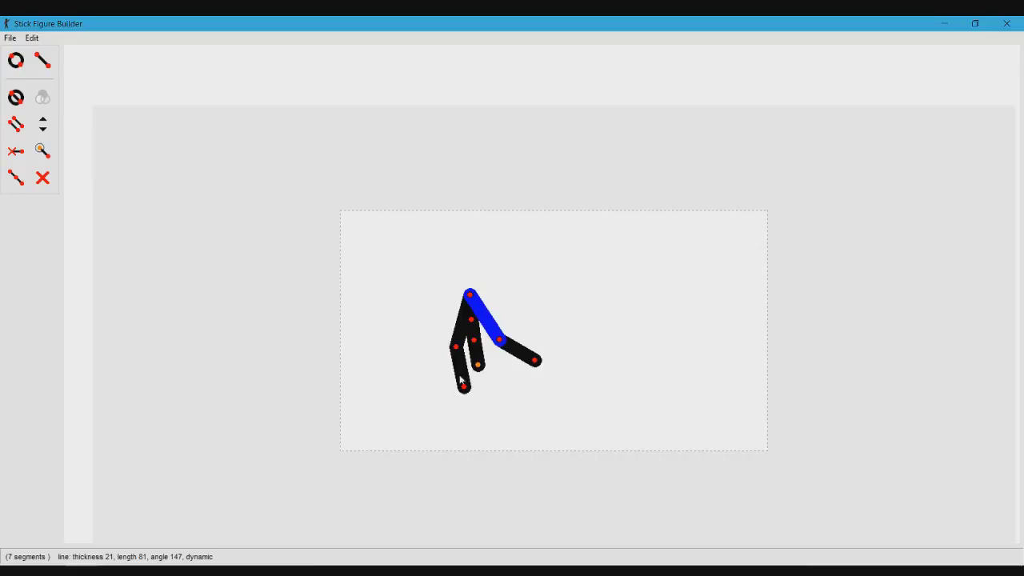
pyautogui.hotkey('ctrl', 'z')
# Add a short hand segment at the forearm's end and a two-segment leg below the torso's origin
pyautogui.press('l')
pyautogui.click(464, 386)
pyautogui.click(467, 397)
pyautogui.click(478, 364)
pyautogui.click(483, 441)
pyautogui.click(483, 441)
pyautogui.click(481, 502)
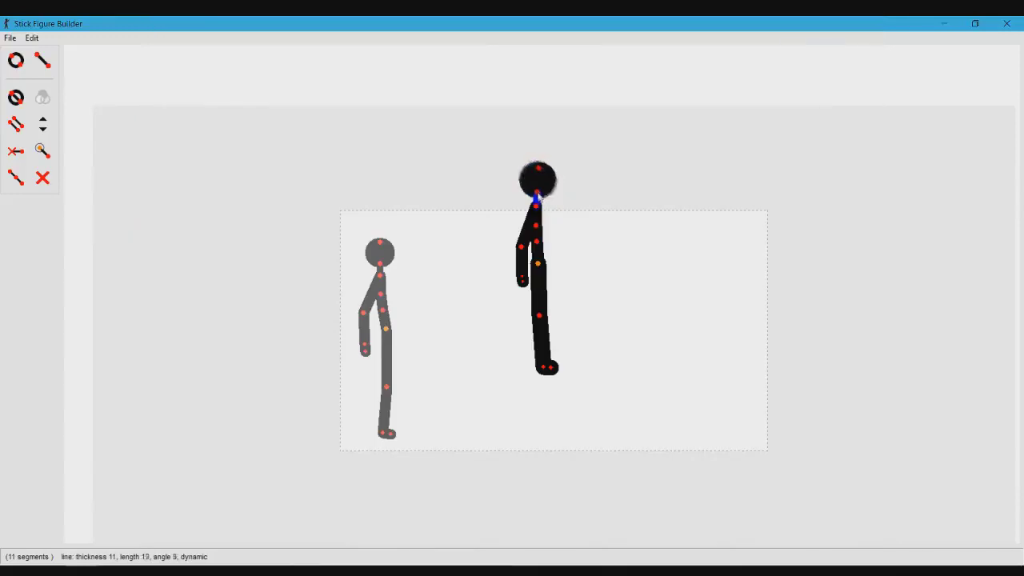
pyautogui.click(538, 172)
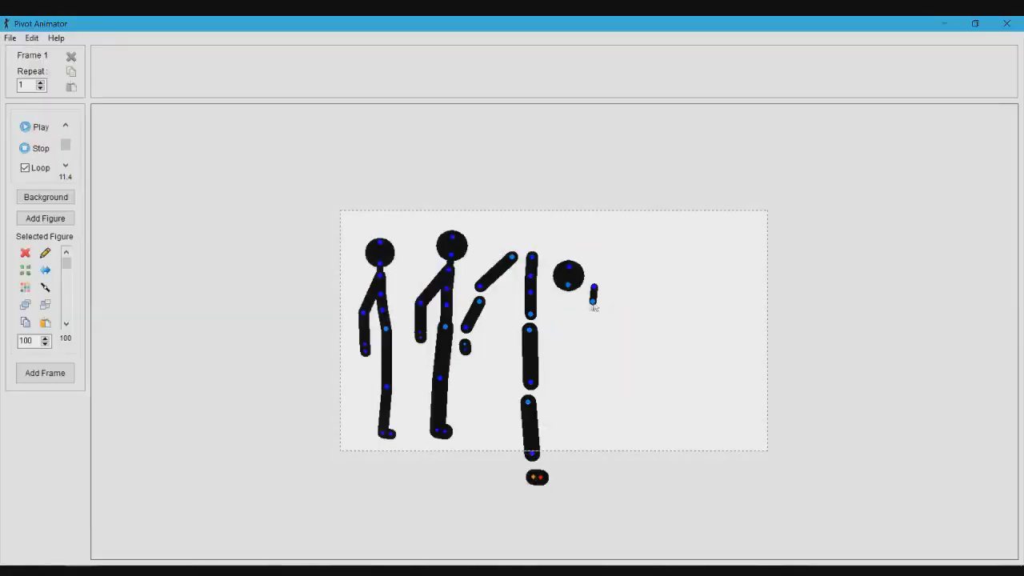
# Position the separate neck and head above the torso, joining the head to the neck and the neck to the torso
pyautogui.moveTo(593, 302); pyautogui.dragTo(533, 245)
pyautogui.moveTo(568, 285); pyautogui.dragTo(545, 224)
pyautogui.press('j')
pyautogui.click(533, 230)
pyautogui.click(533, 244)
pyautogui.press('j')
pyautogui.click(532, 256)
# Join the arm to the shoulder and attach the hand to the end of the forearm
pyautogui.click(512, 257)
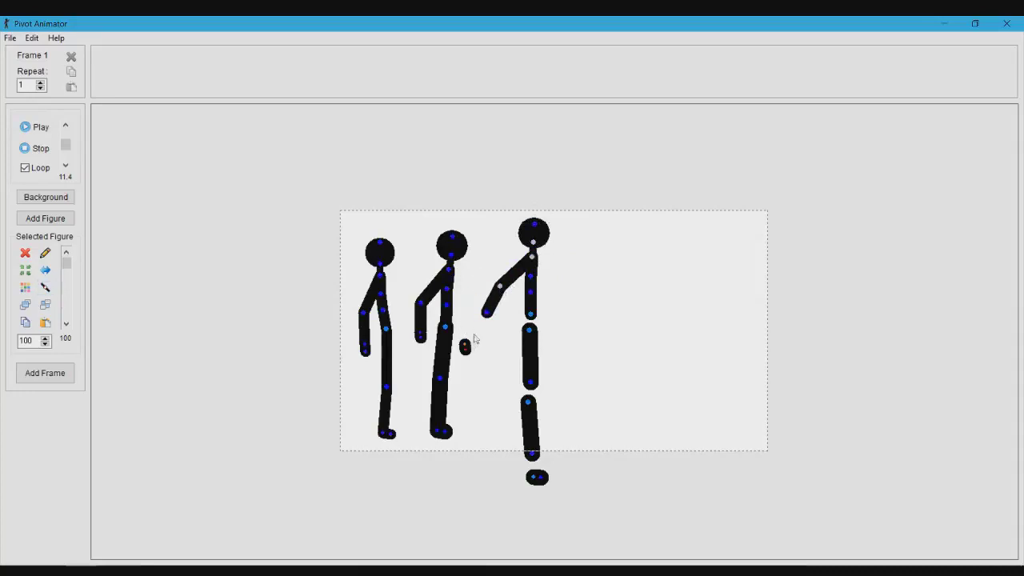
pyautogui.press('j')
pyautogui.click(486, 312)
# Paste a copy of the arm, join it to the same shoulder joint, and pose it on the opposite side of the torso
pyautogui.hotkey('ctrl', 'v')
pyautogui.click(533, 257)
pyautogui.moveTo(500, 285); pyautogui.dragTo(563, 286)
# Join the thigh to the torso's bottom joint and the shin to the thigh, and reposition the foot beside the leg
pyautogui.click(529, 330)
pyautogui.click(531, 314)
pyautogui.click(532, 366)
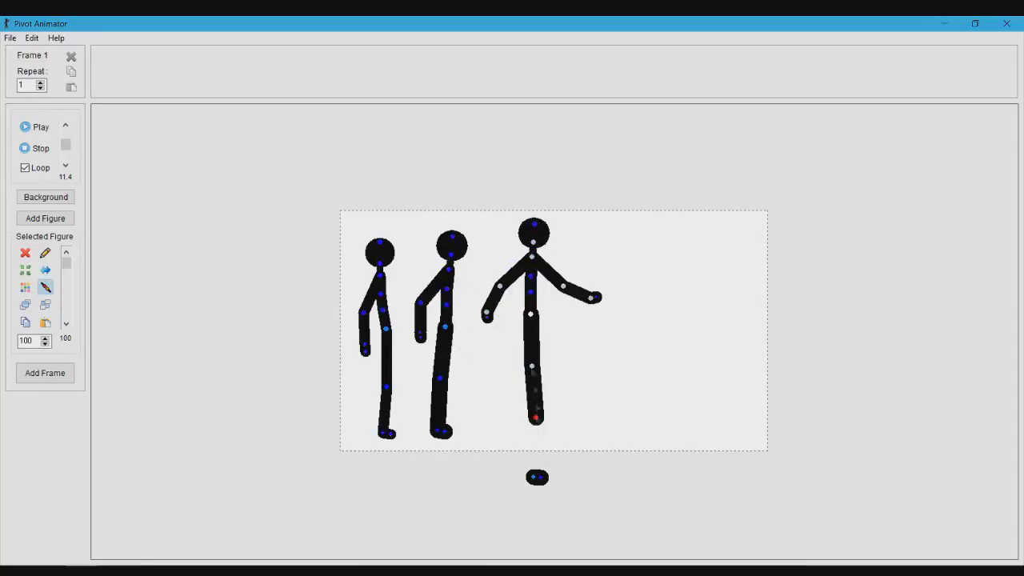
pyautogui.moveTo(537, 477); pyautogui.dragTo(553, 436)
pyautogui.moveTo(553, 436); pyautogui.dragTo(581, 449)
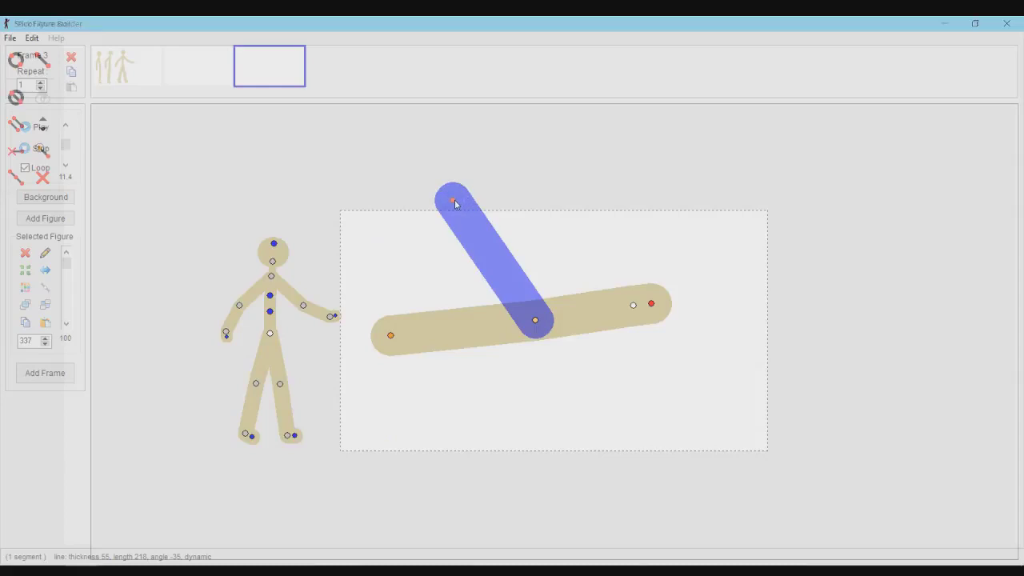
# Shorten the upright segment at the arm's elbow joint to about 48 in length at angle 0
pyautogui.moveTo(455, 205); pyautogui.dragTo(492, 235)
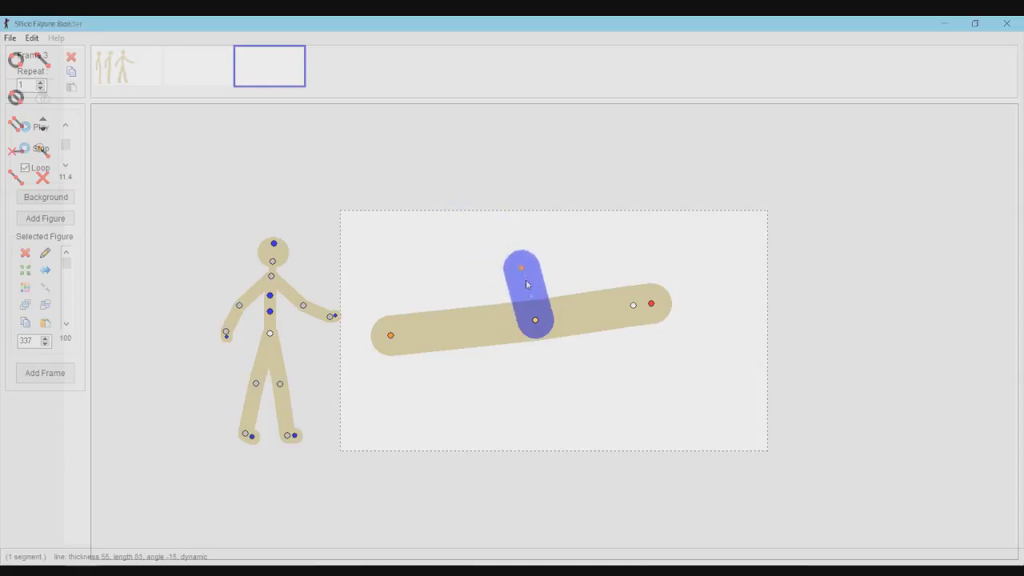
pyautogui.moveTo(535, 322)
pyautogui.mouseDown()
pyautogui.moveTo(613, 342)
pyautogui.moveTo(553, 338)
pyautogui.moveTo(537, 322)
pyautogui.mouseUp()
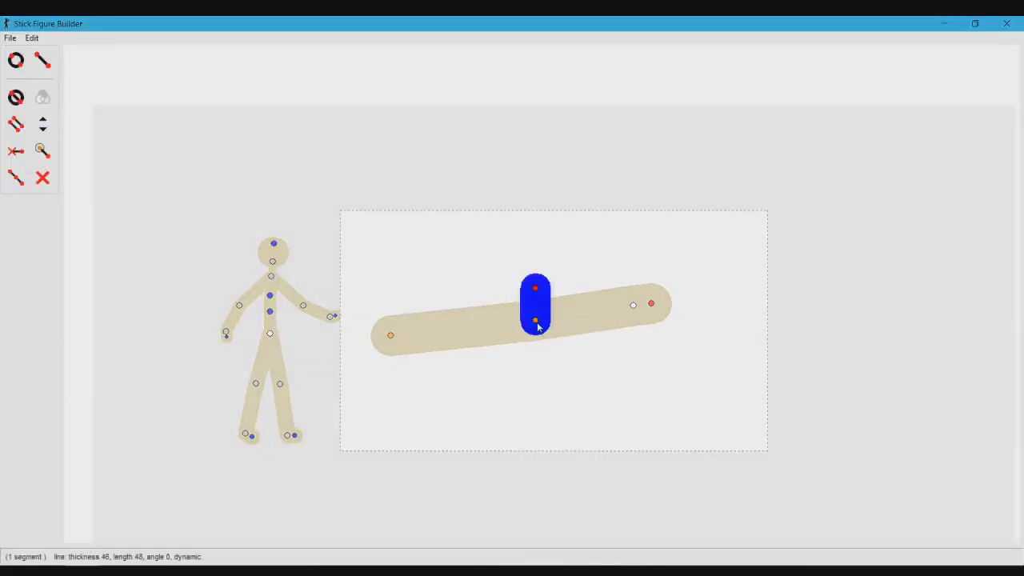
pyautogui.moveTo(538, 326)
pyautogui.mouseDown()
pyautogui.moveTo(598, 334)
pyautogui.moveTo(539, 336)
pyautogui.moveTo(557, 317)
pyautogui.moveTo(539, 323)
pyautogui.moveTo(553, 320)
pyautogui.mouseUp()
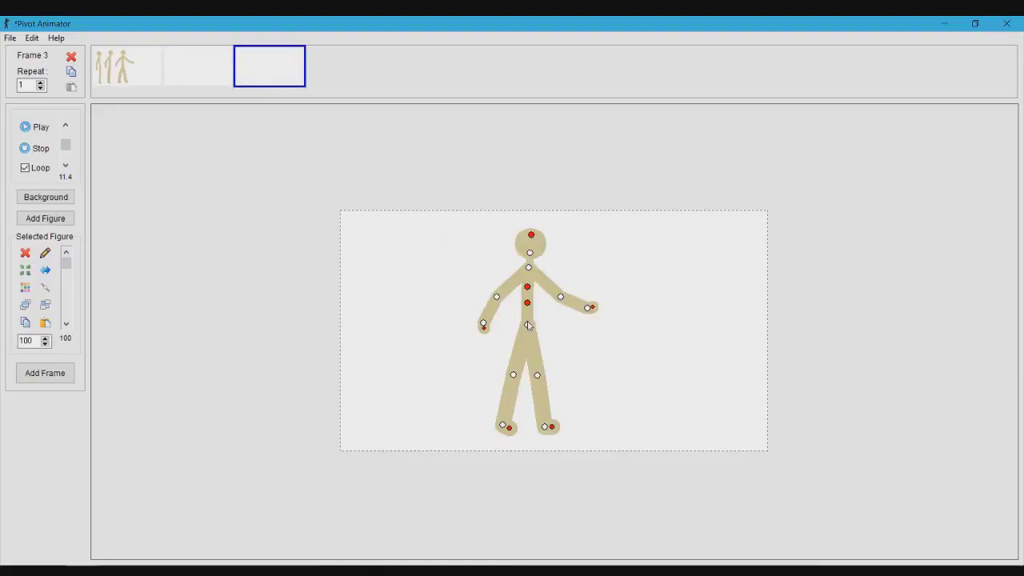
# Move the full-body figure beside the canvas and lay out an enlarged arm copy on the canvas with its forearm straightened
pyautogui.moveTo(531, 330); pyautogui.dragTo(297, 321)
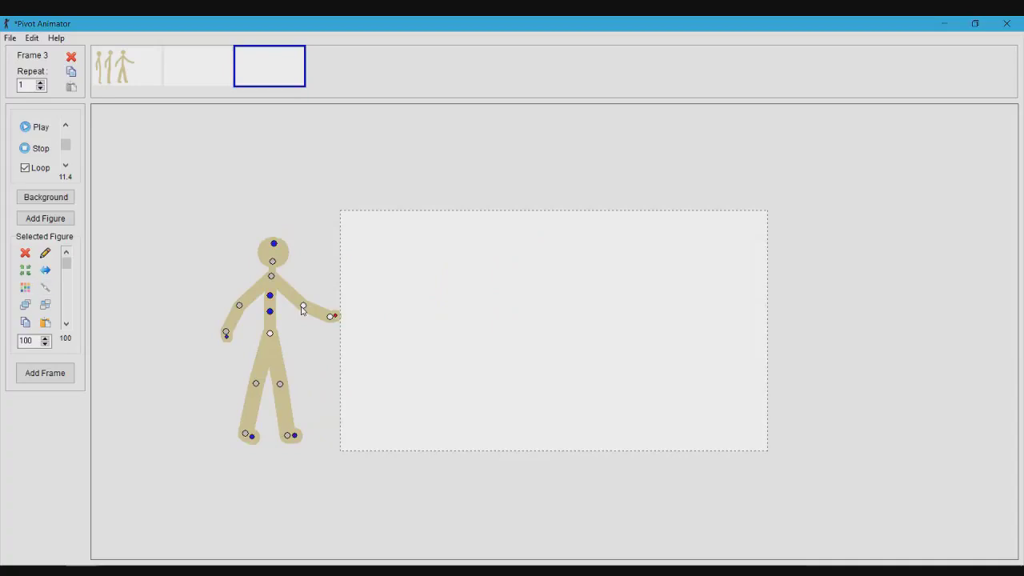
pyautogui.hotkey('ctrl', 'v')
pyautogui.moveTo(285, 290); pyautogui.dragTo(536, 320)
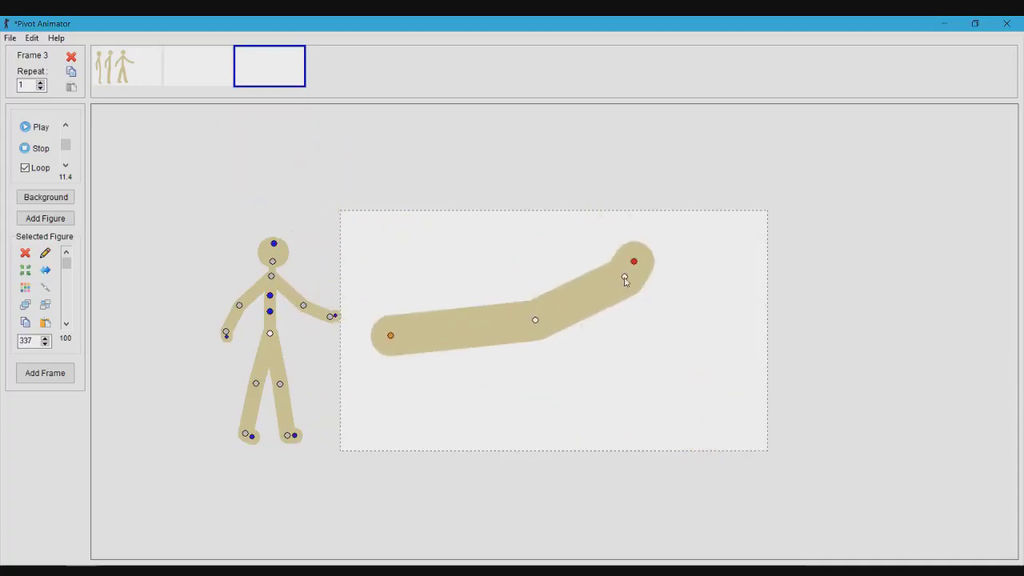
pyautogui.moveTo(625, 280); pyautogui.dragTo(633, 302)
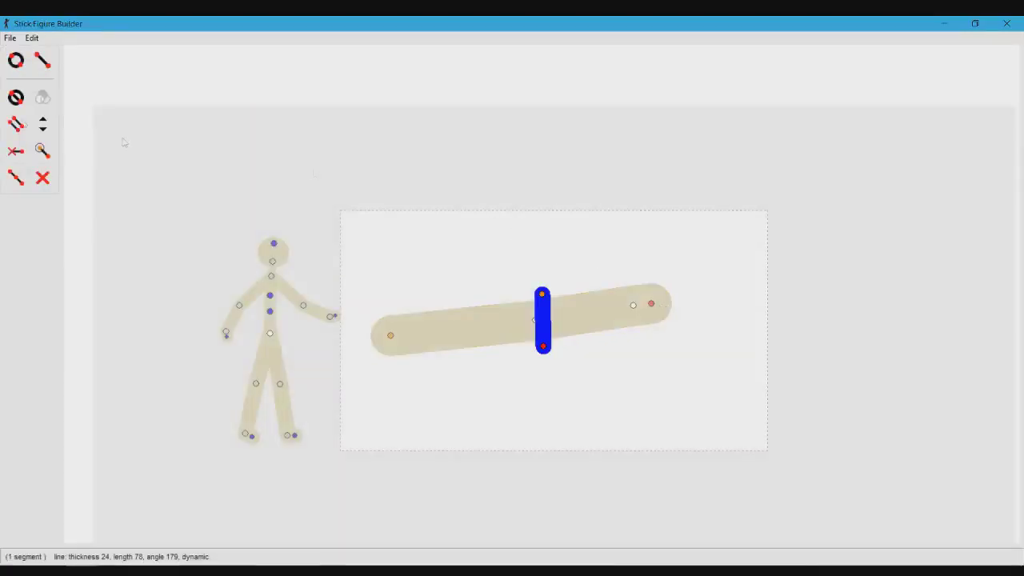
# Start a new figure in the builder and turn its segment into a zero-thickness line from the arm's elbow to its shoulder
pyautogui.click(10, 38)
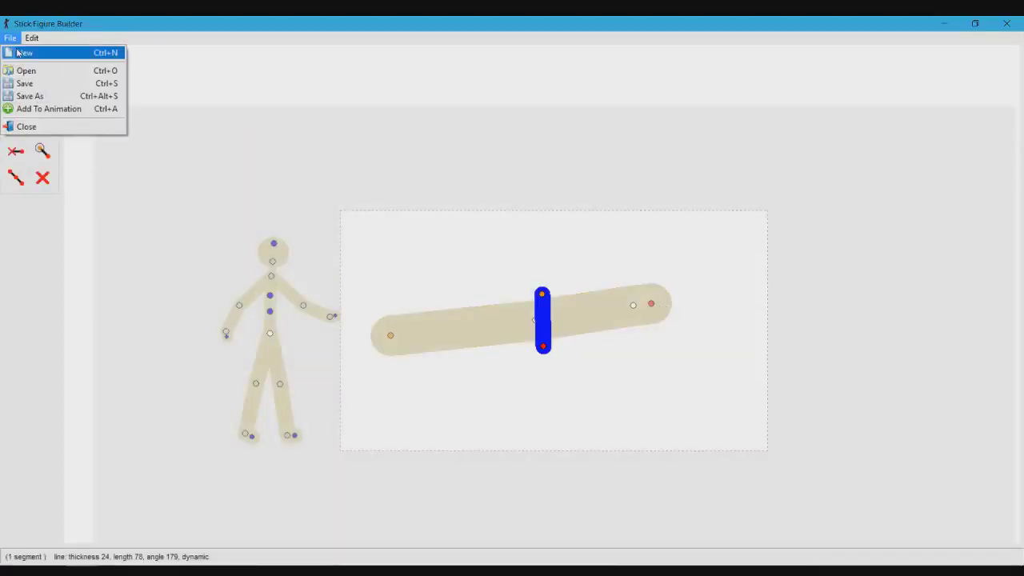
pyautogui.click(17, 52)
pyautogui.moveTo(556, 302); pyautogui.dragTo(555, 256)
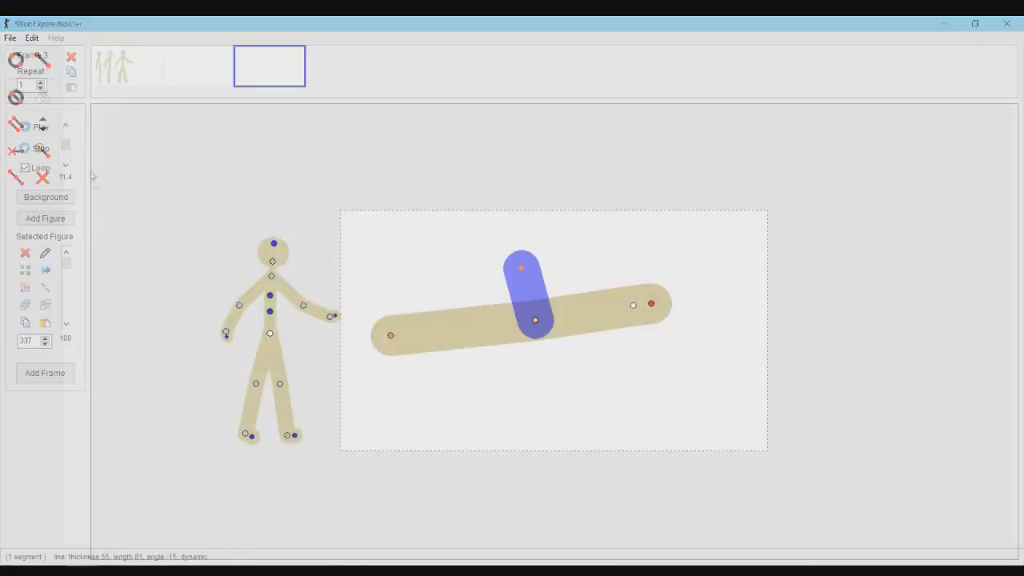
pyautogui.scroll(-10, 519, 270)
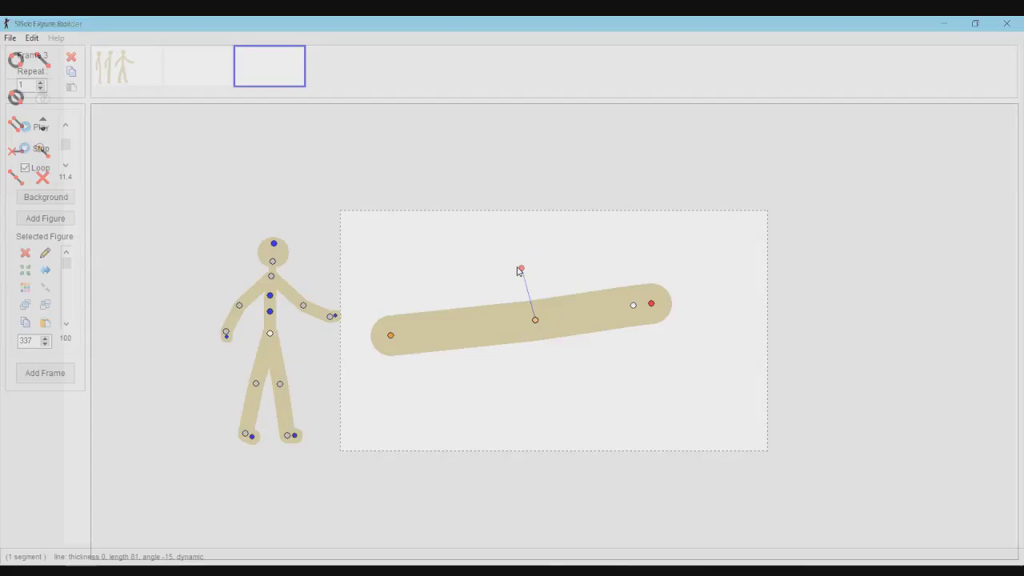
pyautogui.moveTo(519, 271)
pyautogui.mouseDown()
pyautogui.moveTo(379, 337)
pyautogui.moveTo(422, 330)
pyautogui.moveTo(391, 335)
pyautogui.mouseUp()
pyautogui.click(43, 119)
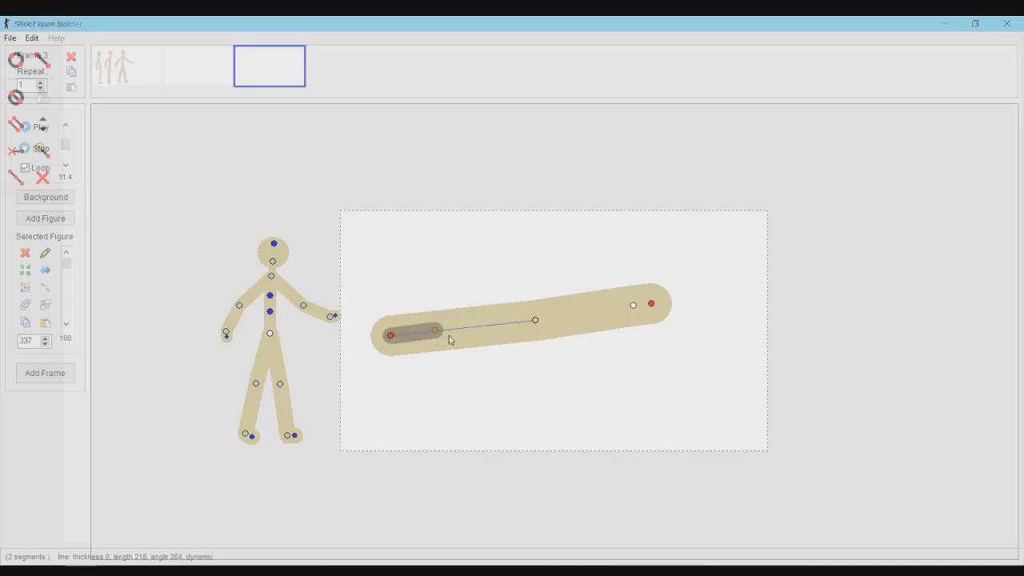
# Draw connected line segments along the upper edge and around the rounded shoulder end of the arm to begin a sleeve
pyautogui.click(433, 331)
pyautogui.press('l')
pyautogui.click(428, 313)
pyautogui.press('l')
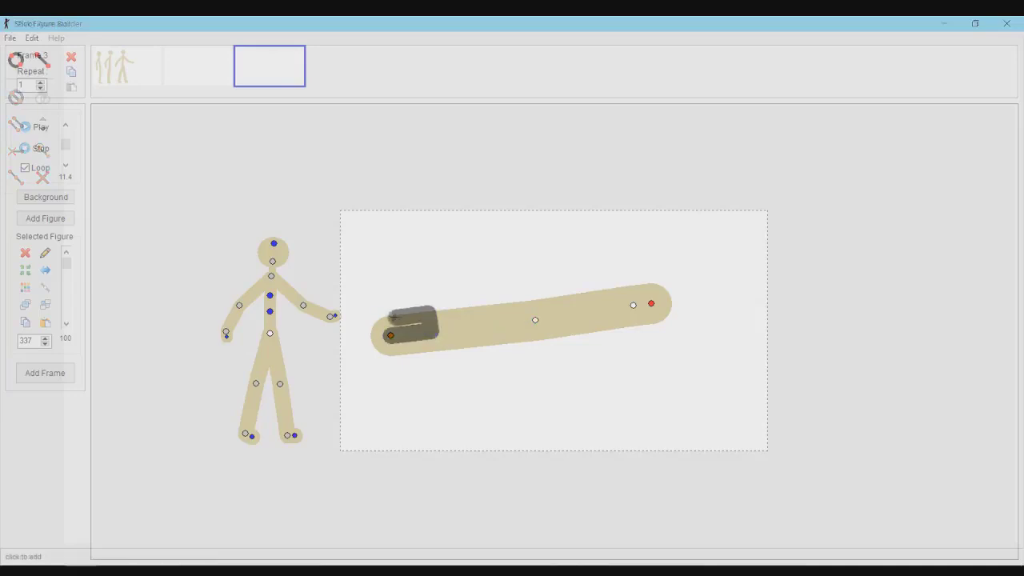
pyautogui.click(383, 320)
pyautogui.press('l')
pyautogui.click(376, 333)
pyautogui.press('l')
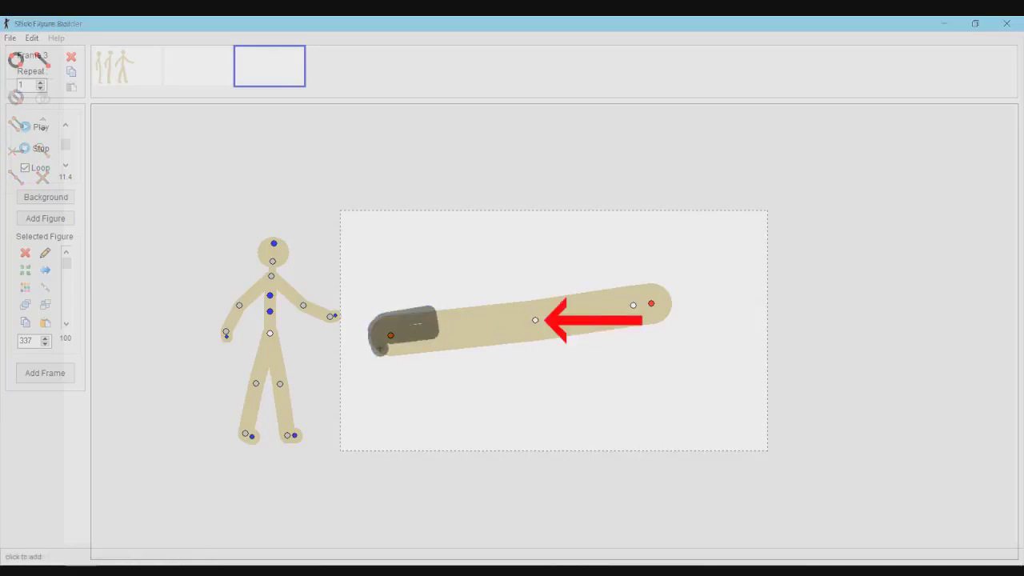
# Close the sleeve outline along the arm's lower edge with line segments and fill in its interior
pyautogui.moveTo(380, 348); pyautogui.dragTo(388, 353)
pyautogui.click(390, 352)
pyautogui.press('l')
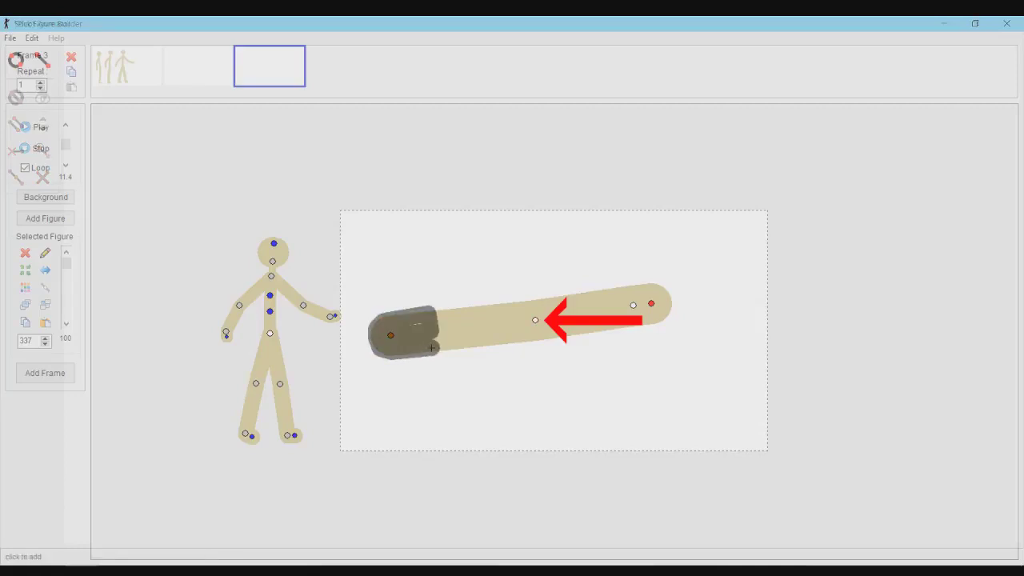
pyautogui.click(431, 348)
pyautogui.press('l')
pyautogui.click(428, 322)
pyautogui.moveTo(427, 321); pyautogui.dragTo(435, 352)
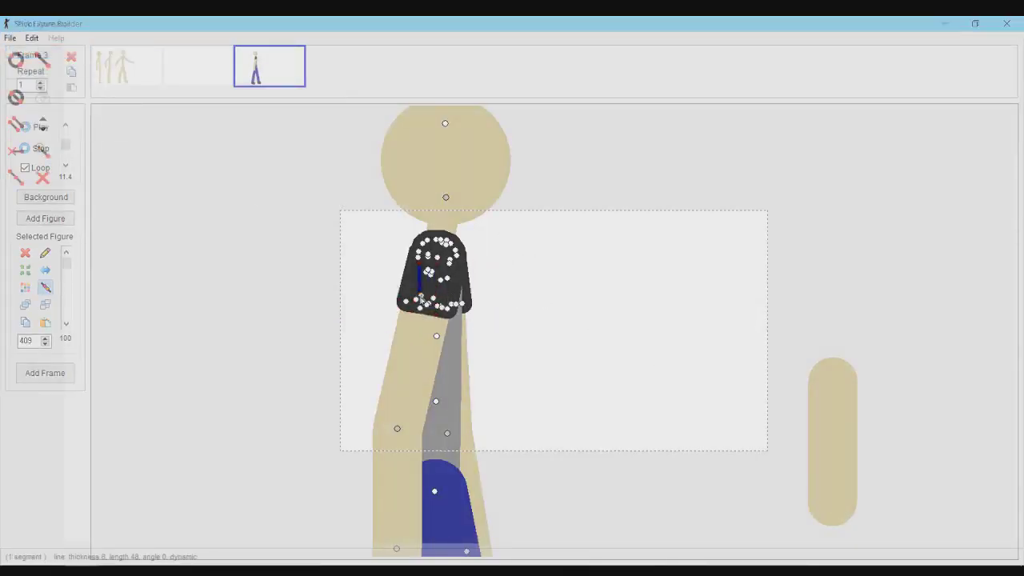
# Draw a cuff band across the lower edge of the black sleeve with line segments and add it to the animation
pyautogui.moveTo(422, 298); pyautogui.dragTo(407, 305)
pyautogui.moveTo(405, 269); pyautogui.dragTo(452, 322)
pyautogui.press('l')
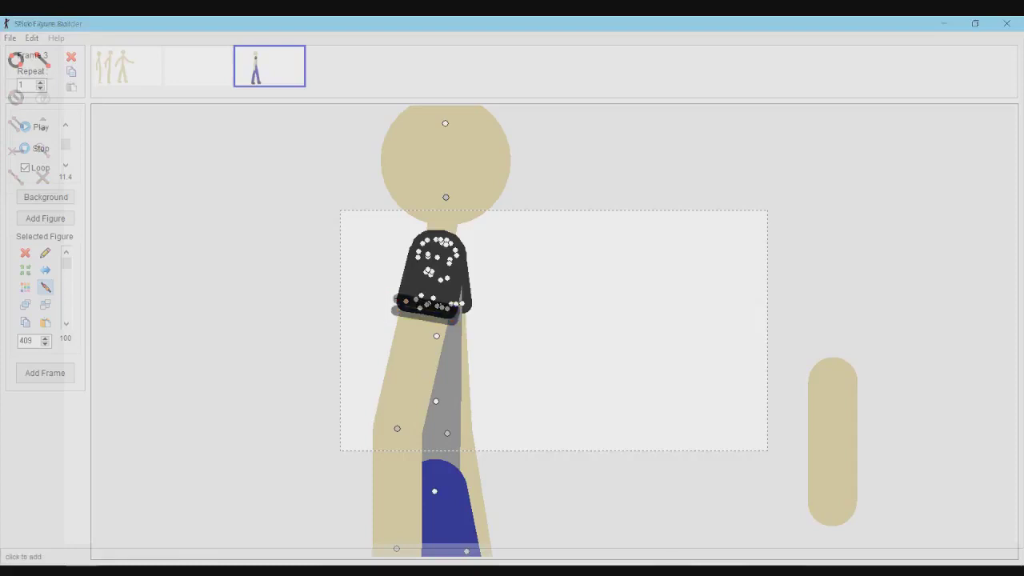
pyautogui.moveTo(406, 302); pyautogui.dragTo(456, 309)
pyautogui.click(456, 308)
pyautogui.hotkey('ctrl', 'a')
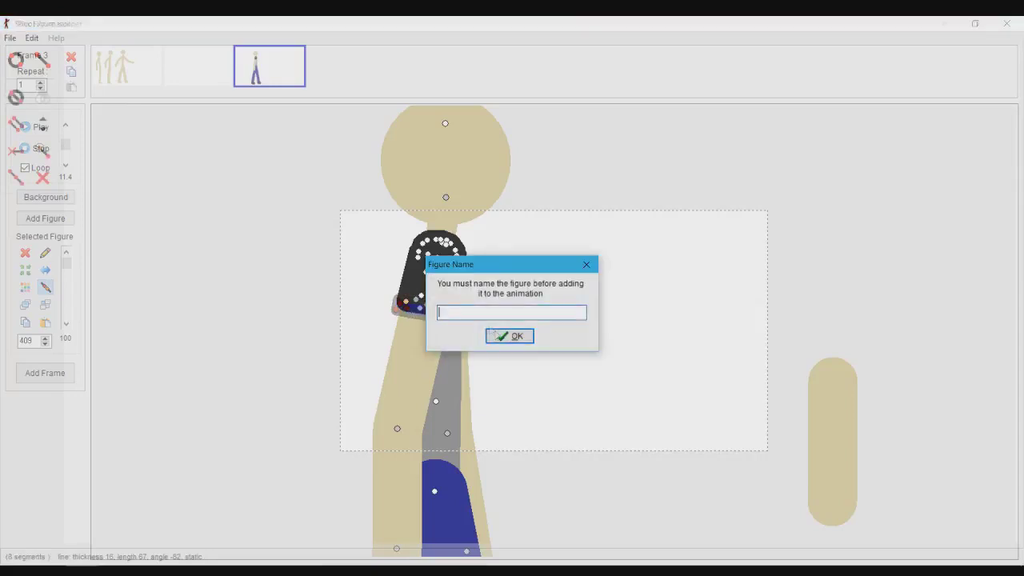
pyautogui.click(510, 335)
# Join the cuff to the figure at the sleeve's lower edge and color it yellow
pyautogui.click(45, 287)
pyautogui.click(406, 304)
pyautogui.click(24, 288)
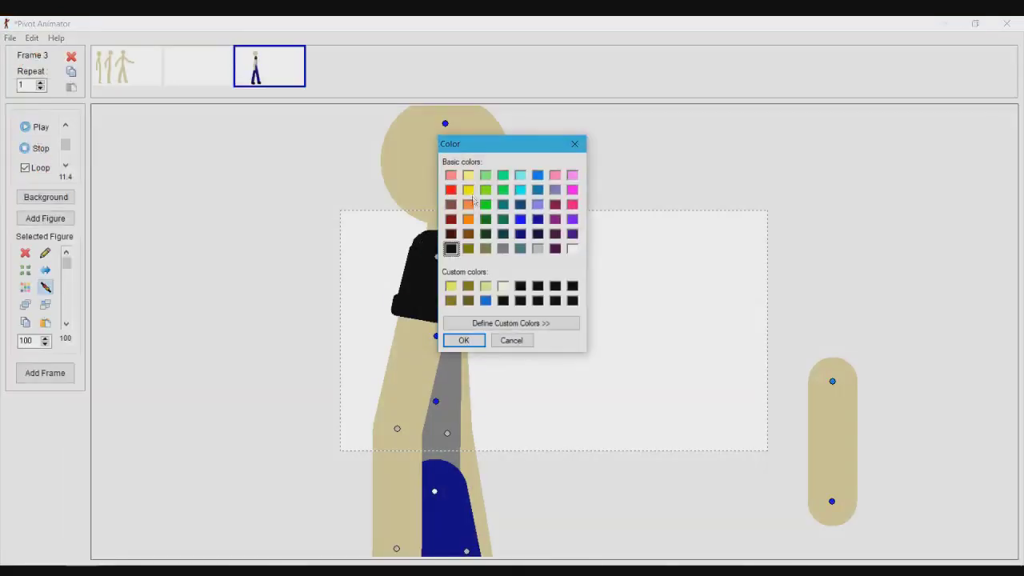
pyautogui.click(468, 190)
pyautogui.click(464, 340)
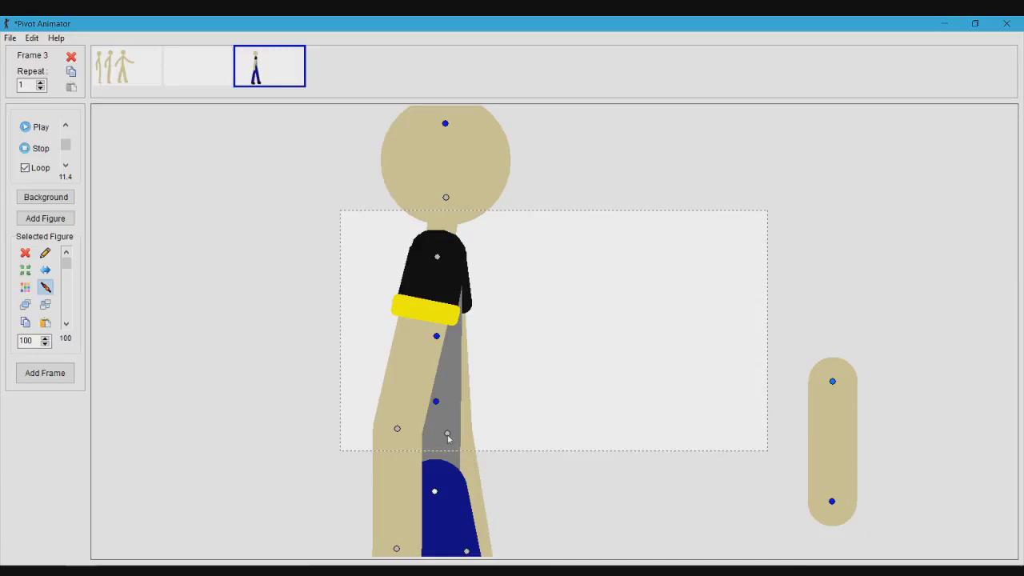
# Try swinging the rear arm of the side-view figure forward, and undo the move
pyautogui.moveTo(448, 433); pyautogui.dragTo(526, 412)
pyautogui.hotkey('ctrl', 'z')
pyautogui.click(397, 429)
pyautogui.moveTo(437, 257); pyautogui.dragTo(457, 277)
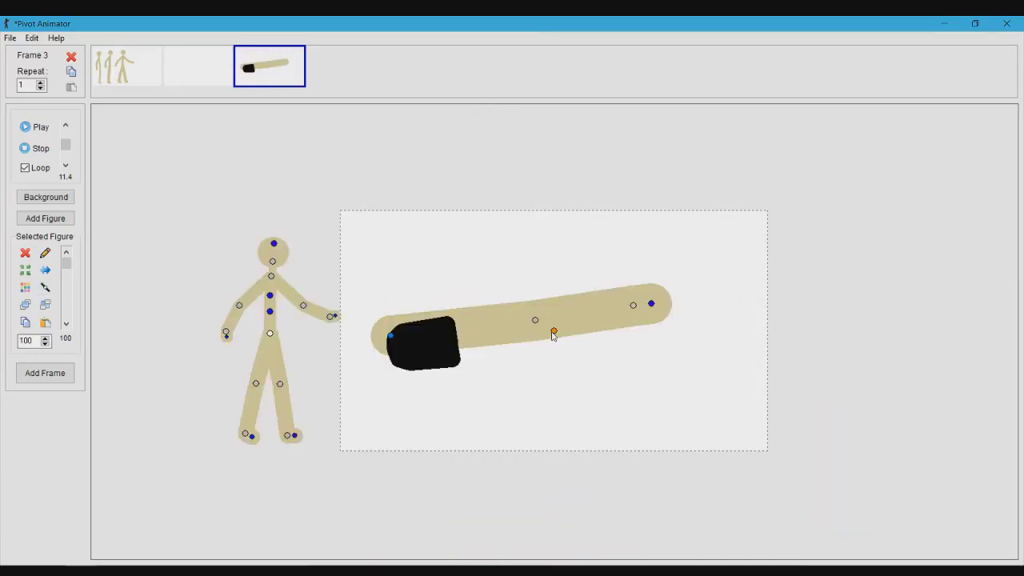
# Join the black sleeve to the enlarged arm's elbow joint and test it by moving the elbow
pyautogui.press('j')
pyautogui.click(536, 321)
pyautogui.moveTo(536, 321); pyautogui.dragTo(473, 352)
pyautogui.hotkey('ctrl', 'z')
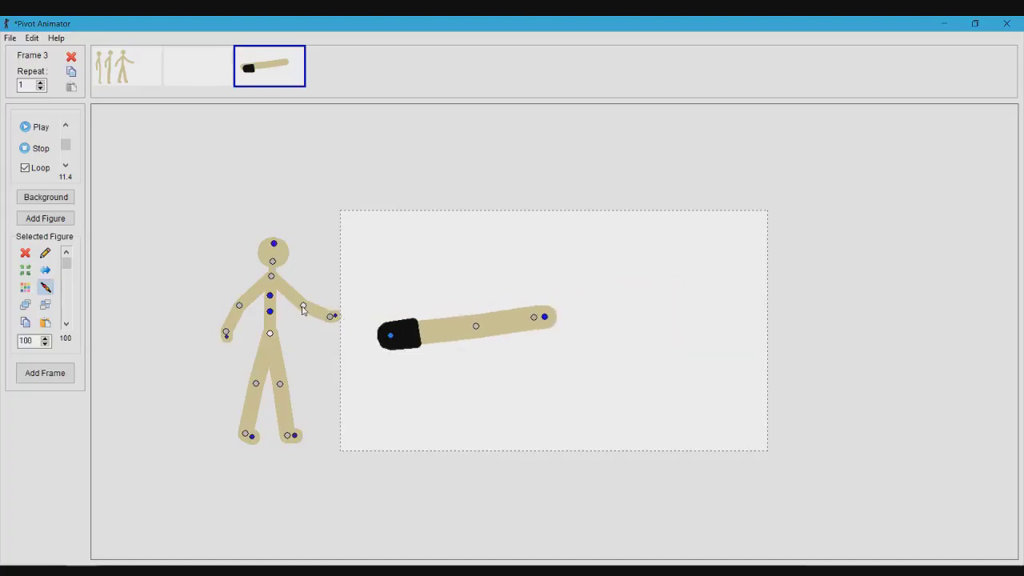
# Join the sleeved arm to the full-body figure's shoulder joint and set its scale to 100
pyautogui.hotkey('ctrl', 'z')
pyautogui.hotkey('ctrl', 'z')
pyautogui.hotkey('ctrl', 'z')
pyautogui.press('j')
pyautogui.click(272, 278)
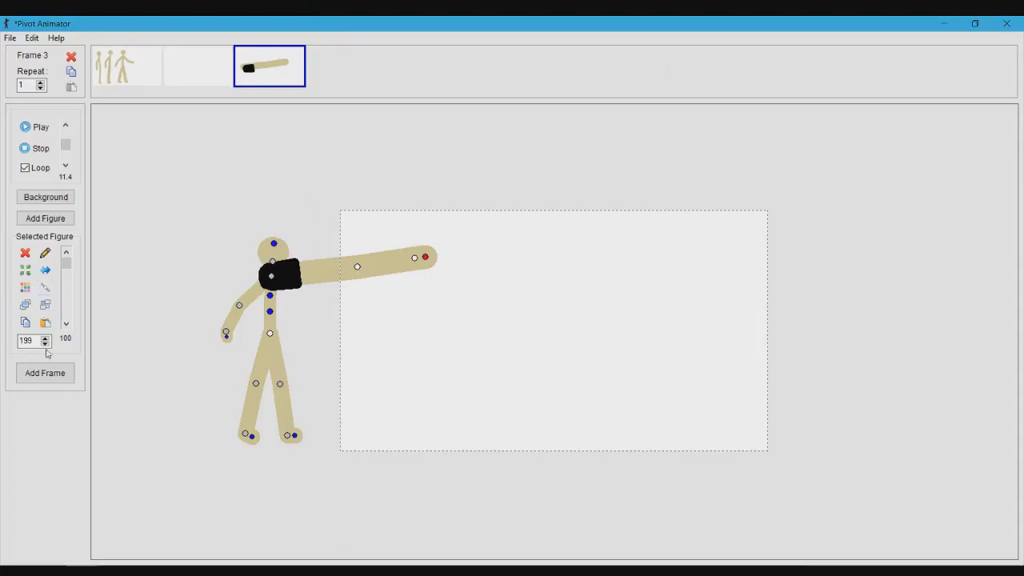
pyautogui.doubleClick(29, 340)
pyautogui.write('100')
pyautogui.press('Return')
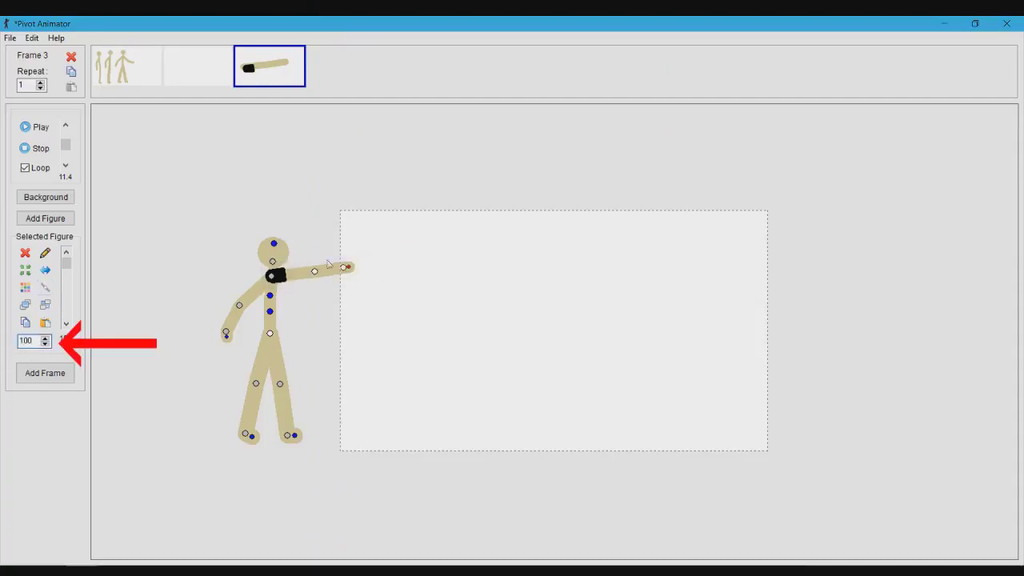
# Paste a copy of the sleeved arm, join it to the shoulder joint, and pose it raised away from the first arm
pyautogui.moveTo(316, 274)
pyautogui.mouseDown()
pyautogui.moveTo(297, 310)
pyautogui.moveTo(310, 276)
pyautogui.mouseUp()
pyautogui.hotkey('ctrl', 'v')
pyautogui.click(274, 278)
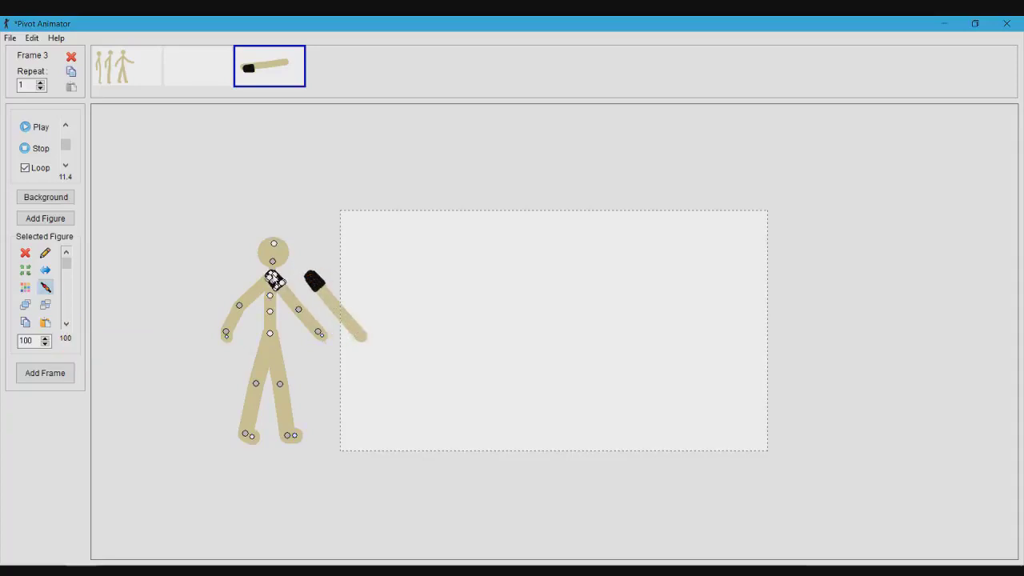
pyautogui.click(274, 279)
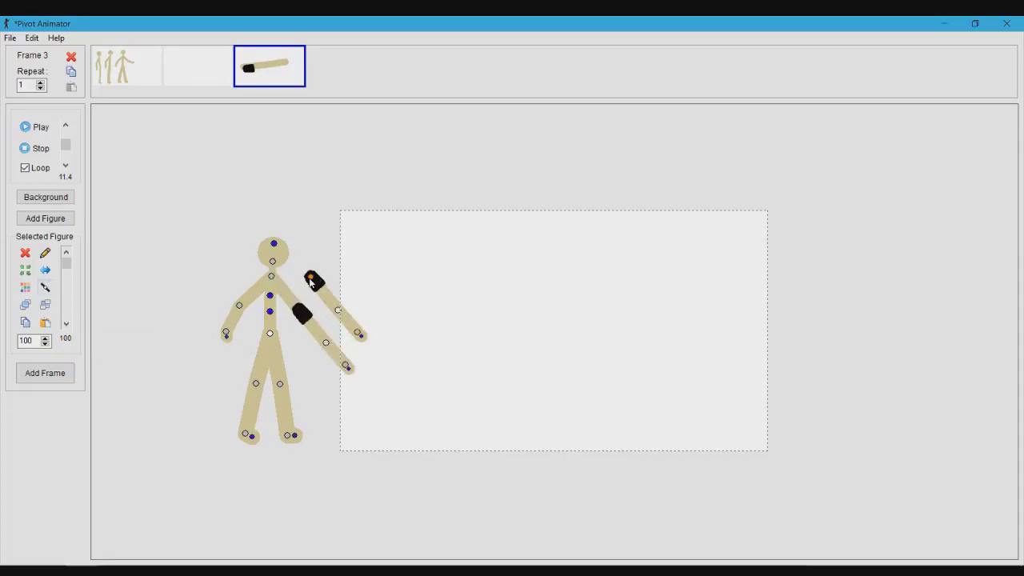
pyautogui.press('j')
pyautogui.click(272, 277)
pyautogui.moveTo(325, 342); pyautogui.dragTo(312, 296)
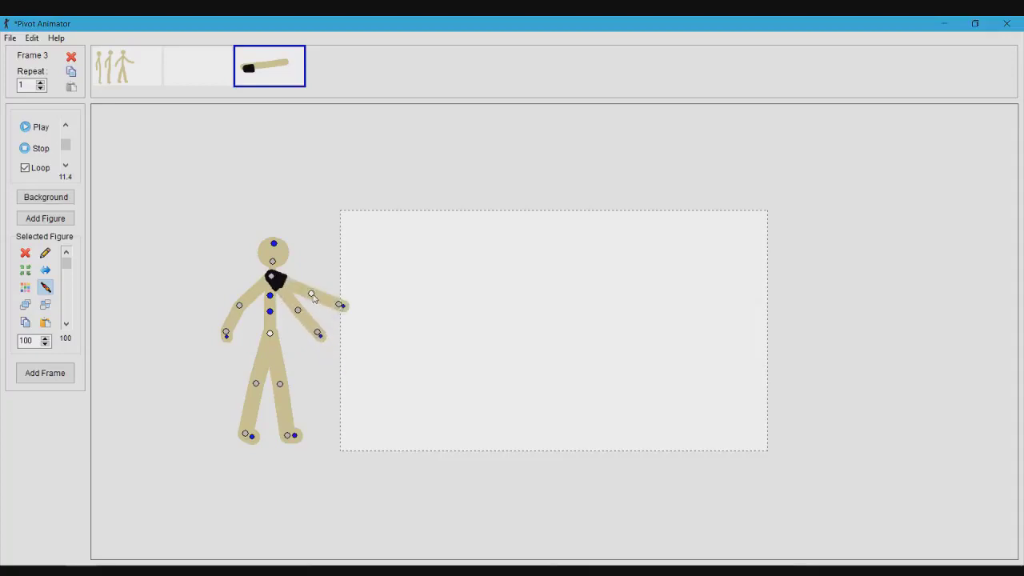
pyautogui.click(311, 294)
# Delete the old bare arm and swing the lower sleeved arm across the torso into its place
pyautogui.click(240, 306)
pyautogui.press('Delete')
pyautogui.moveTo(298, 310); pyautogui.dragTo(244, 311)
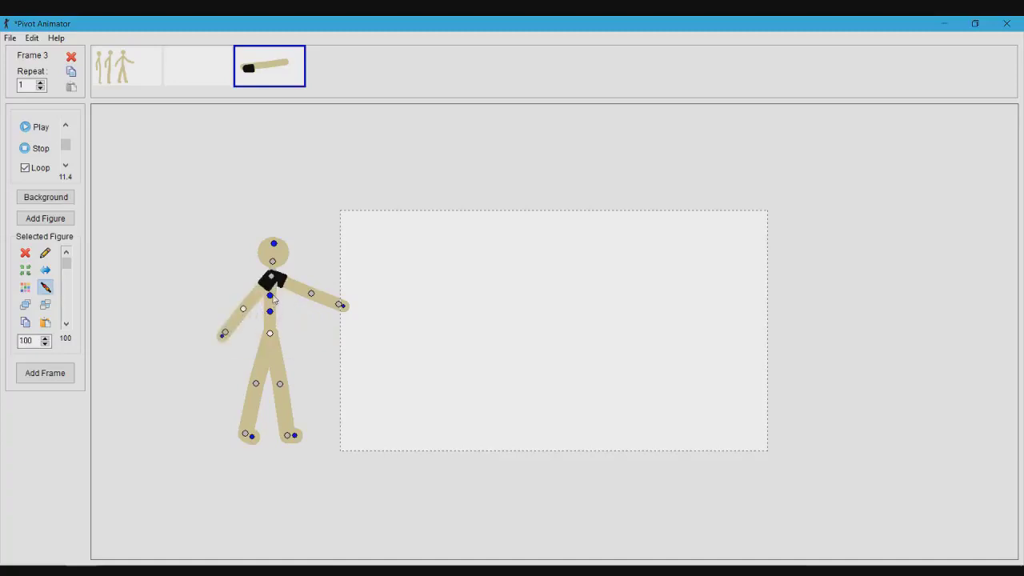
# Color the torso gray and move the full-body figure back onto the canvas
pyautogui.click(273, 301)
pyautogui.click(503, 248)
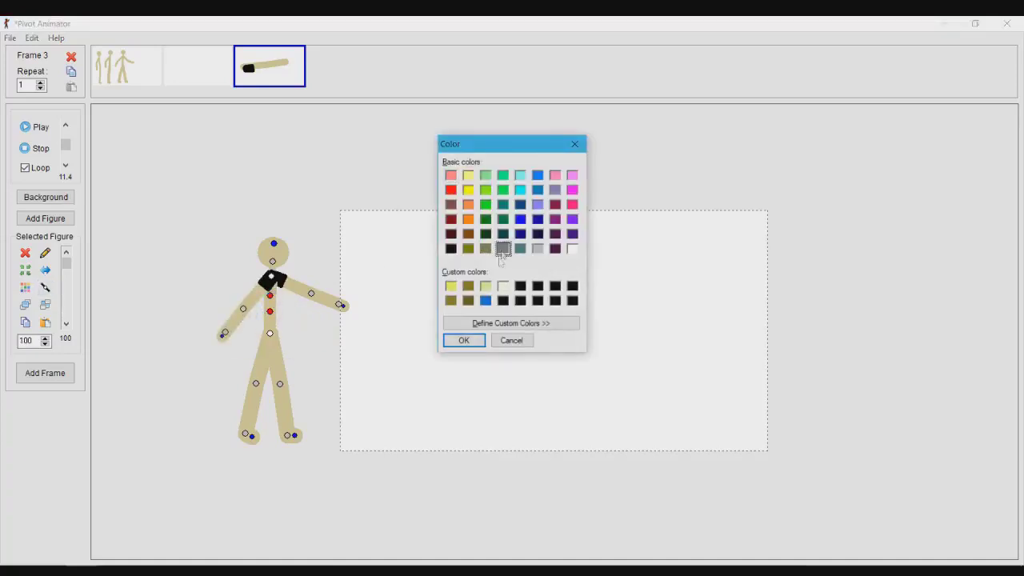
pyautogui.click(462, 341)
pyautogui.moveTo(270, 334); pyautogui.dragTo(468, 334)
# Color both legs of the figure dark navy blue
pyautogui.click(478, 384)
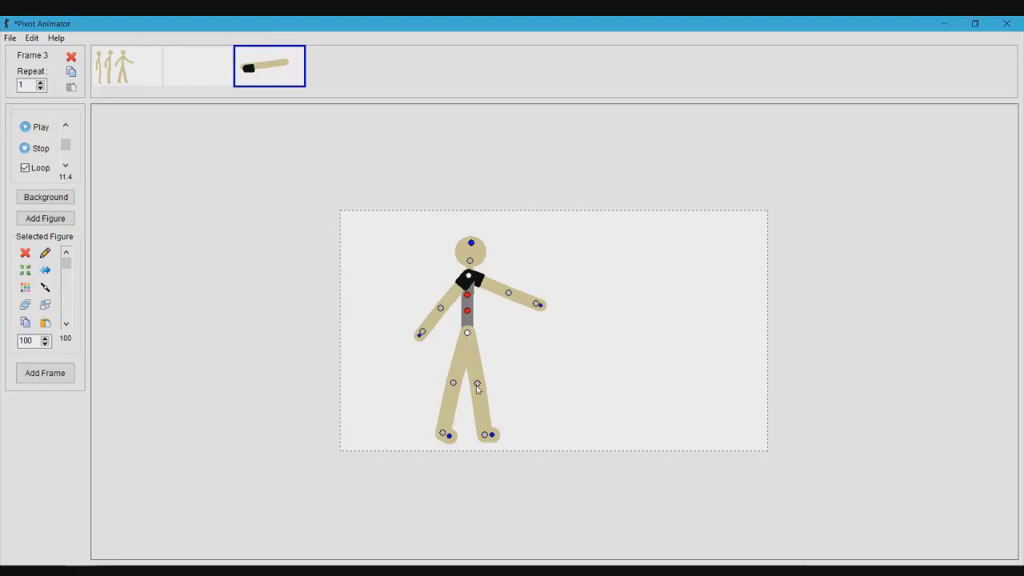
pyautogui.click(25, 287)
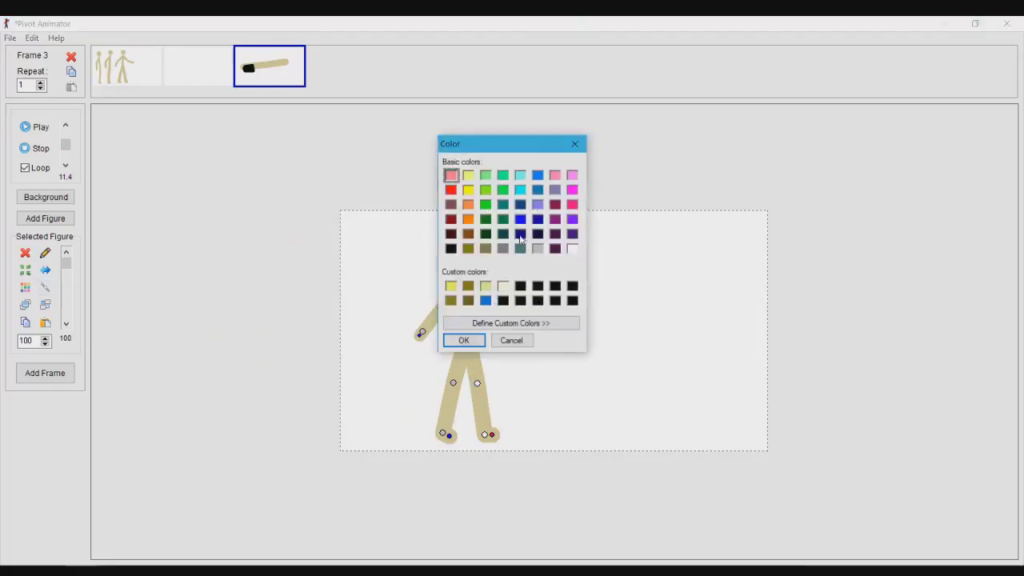
pyautogui.click(520, 236)
pyautogui.click(463, 341)
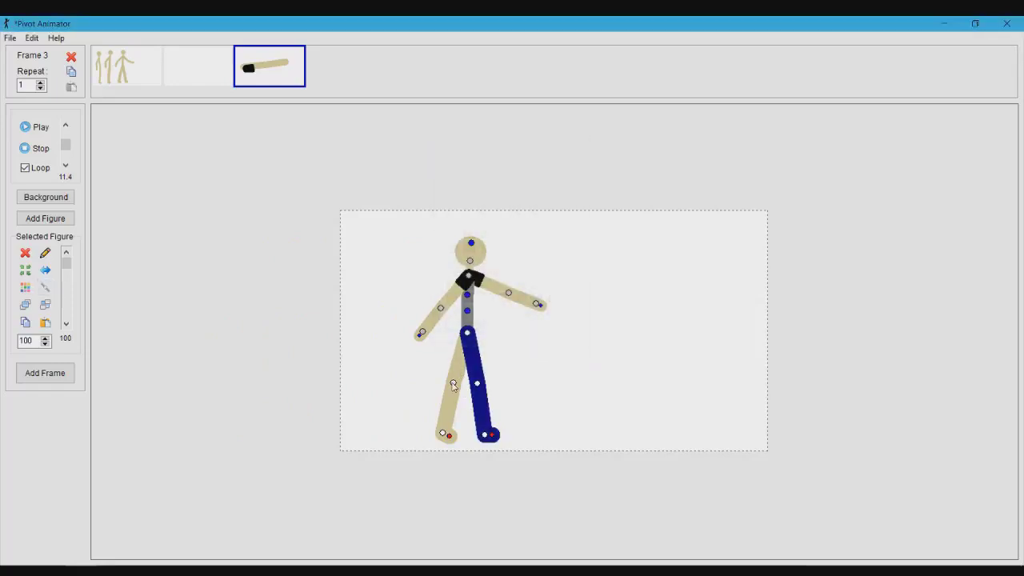
pyautogui.click(453, 385)
pyautogui.click(25, 288)
pyautogui.click(520, 234)
pyautogui.click(464, 339)
# Darken the last colored leg's blue to luminance 52 with a custom color
pyautogui.click(25, 288)
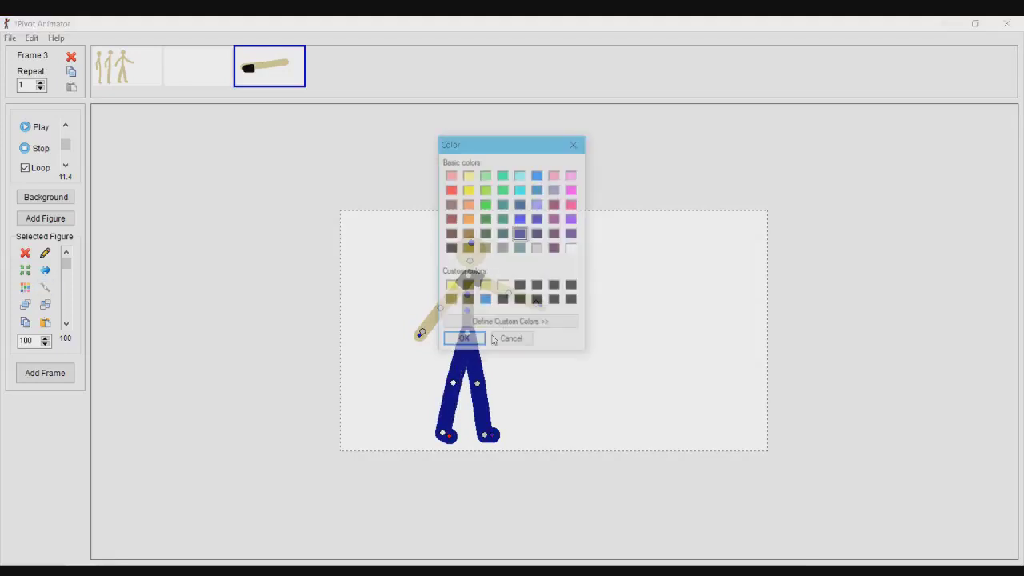
pyautogui.click(541, 322)
pyautogui.moveTo(729, 249); pyautogui.dragTo(728, 256)
pyautogui.click(473, 342)
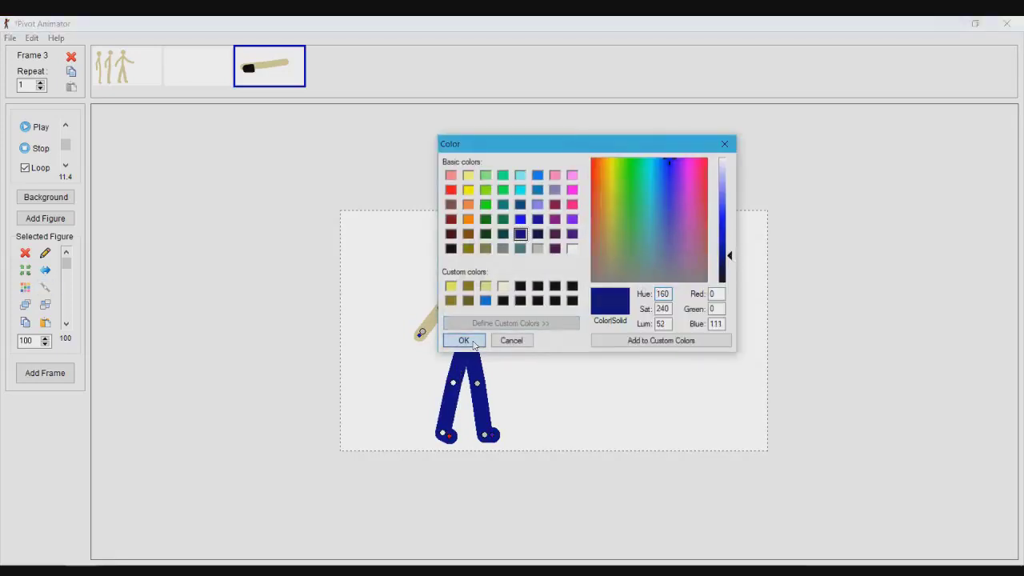
pyautogui.click(464, 341)
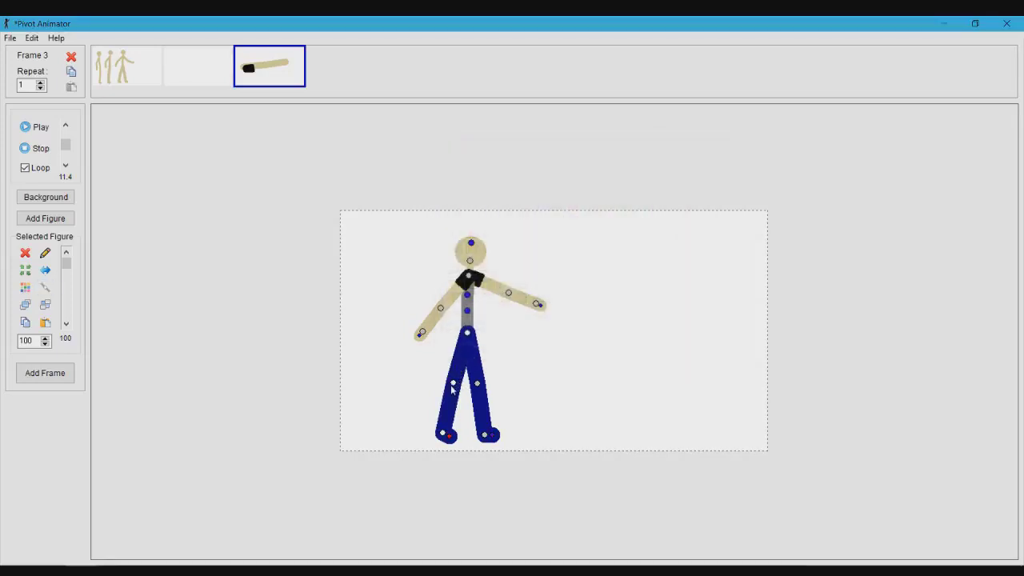
# Color both feet of the full-body figure black
pyautogui.click(455, 440)
pyautogui.click(450, 248)
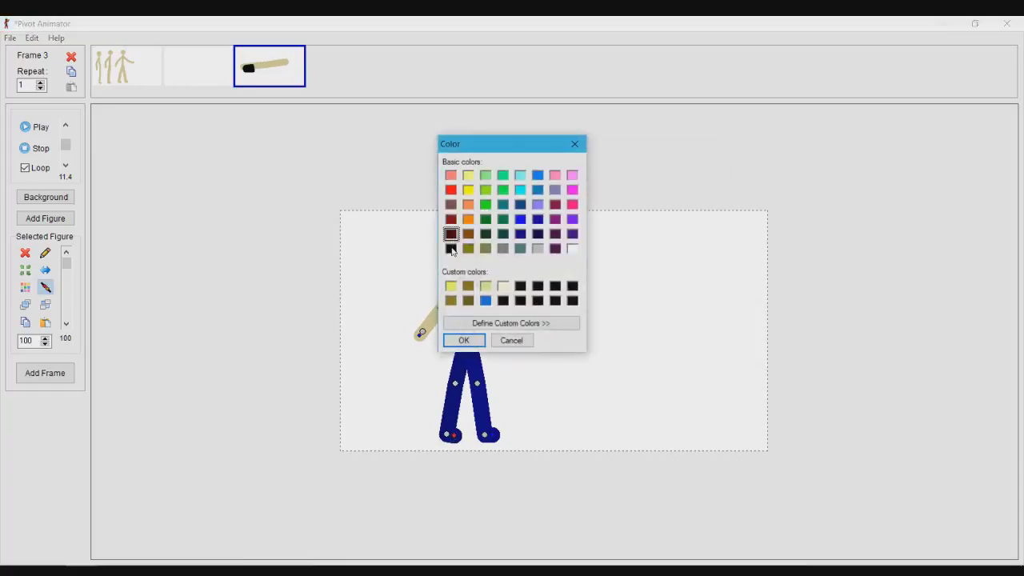
pyautogui.click(464, 341)
pyautogui.click(491, 435)
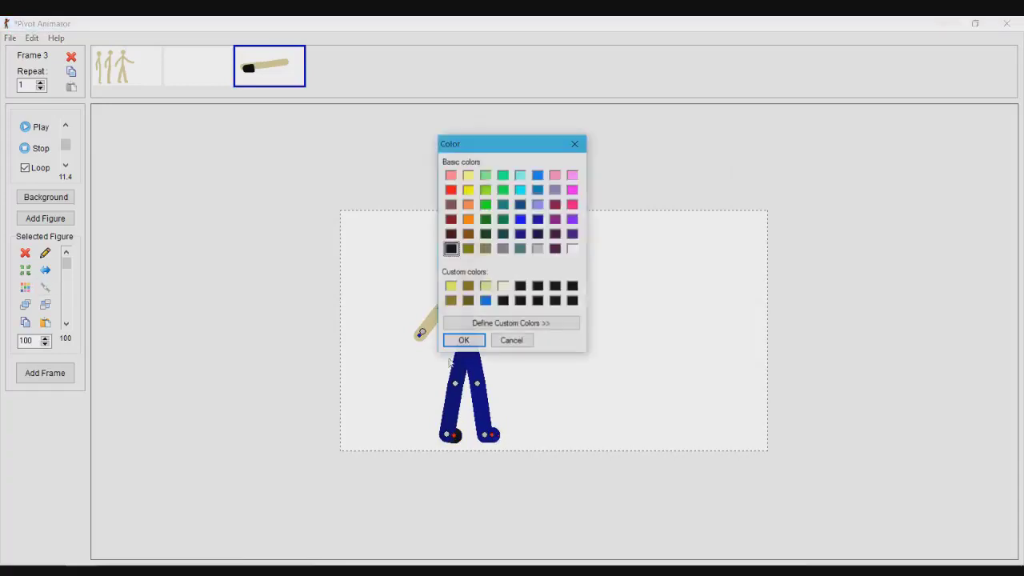
pyautogui.click(451, 248)
pyautogui.click(464, 341)
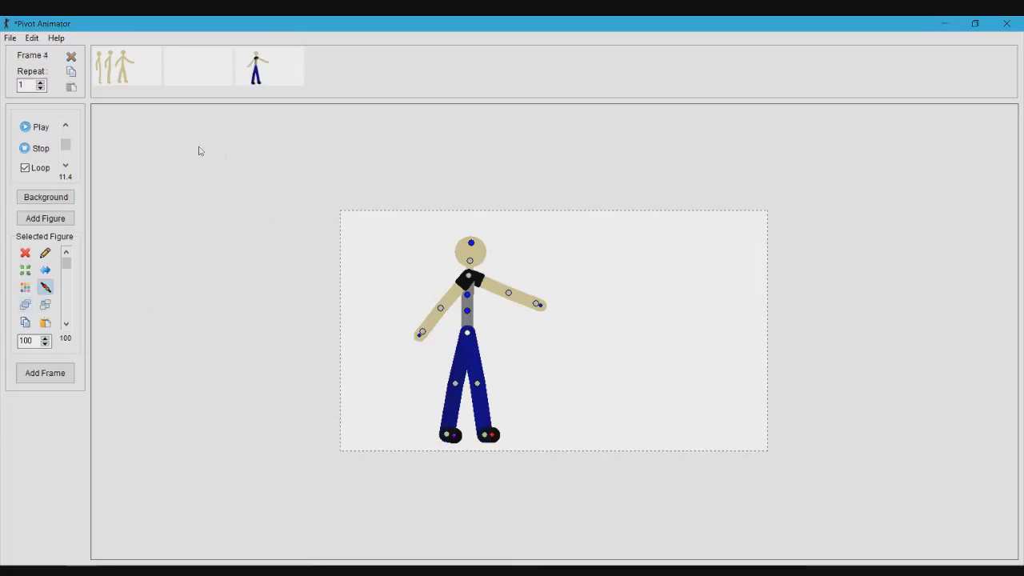
pyautogui.click(200, 70)
pyautogui.click(250, 67)
pyautogui.moveTo(467, 312); pyautogui.dragTo(468, 308)
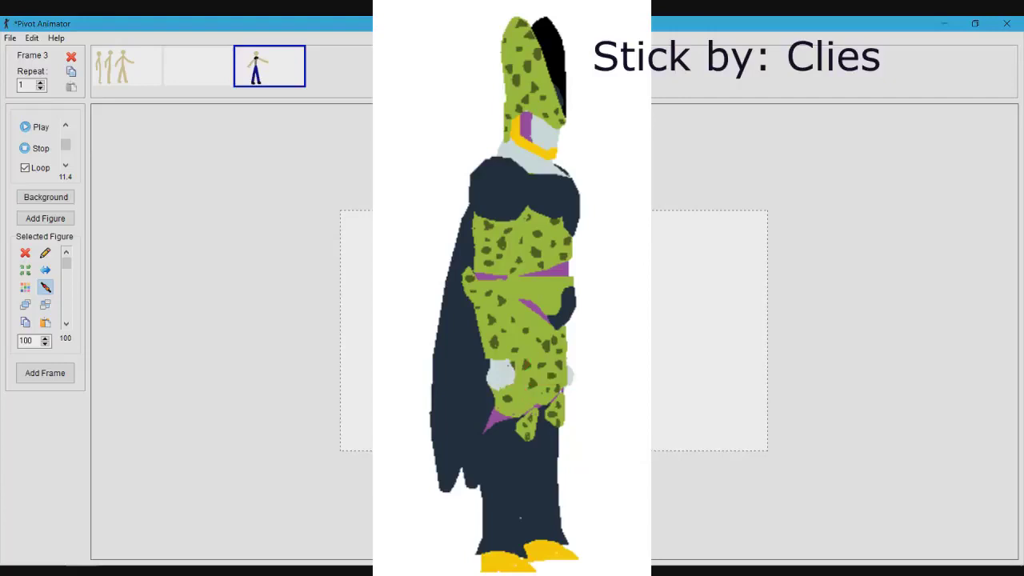
pyautogui.click(206, 78)
pyautogui.click(277, 82)
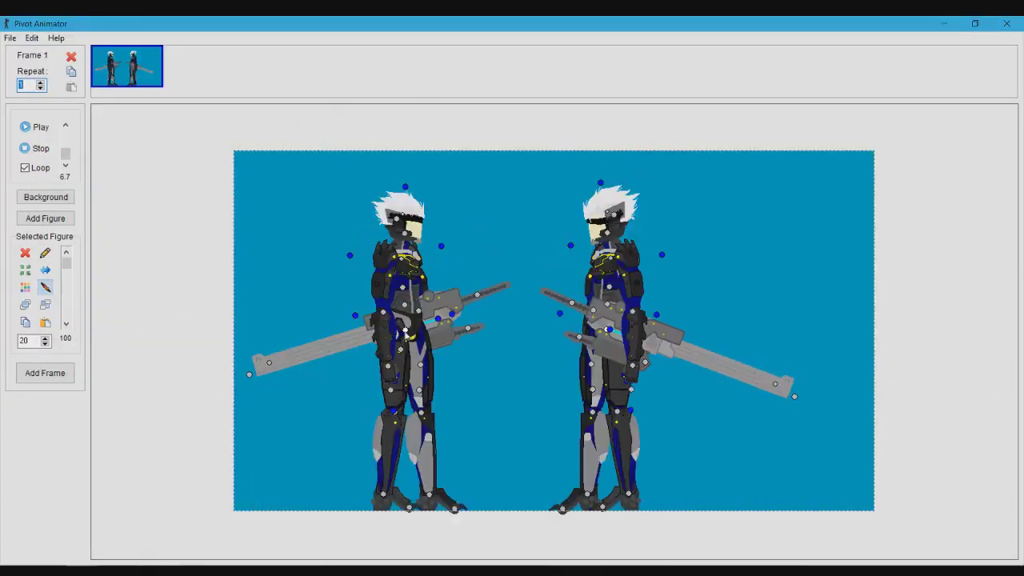
# Move the armored figure that faces right slightly up and left, and undo the last two trial pose changes
pyautogui.moveTo(405, 330); pyautogui.dragTo(370, 316)
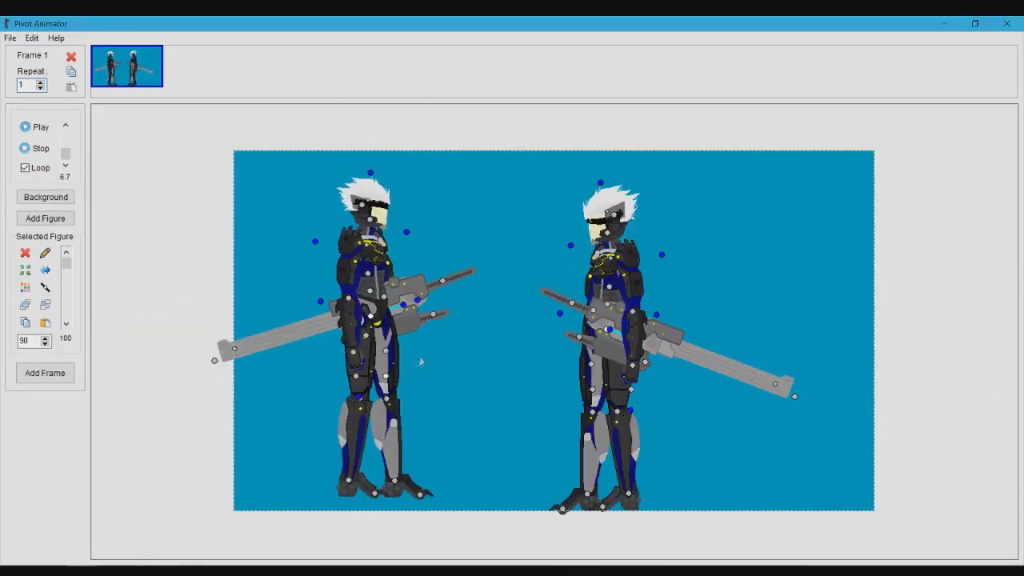
pyautogui.moveTo(385, 398); pyautogui.dragTo(463, 330)
pyautogui.moveTo(544, 342); pyautogui.dragTo(422, 402)
pyautogui.hotkey('ctrl', 'z')
pyautogui.hotkey('ctrl', 'z')
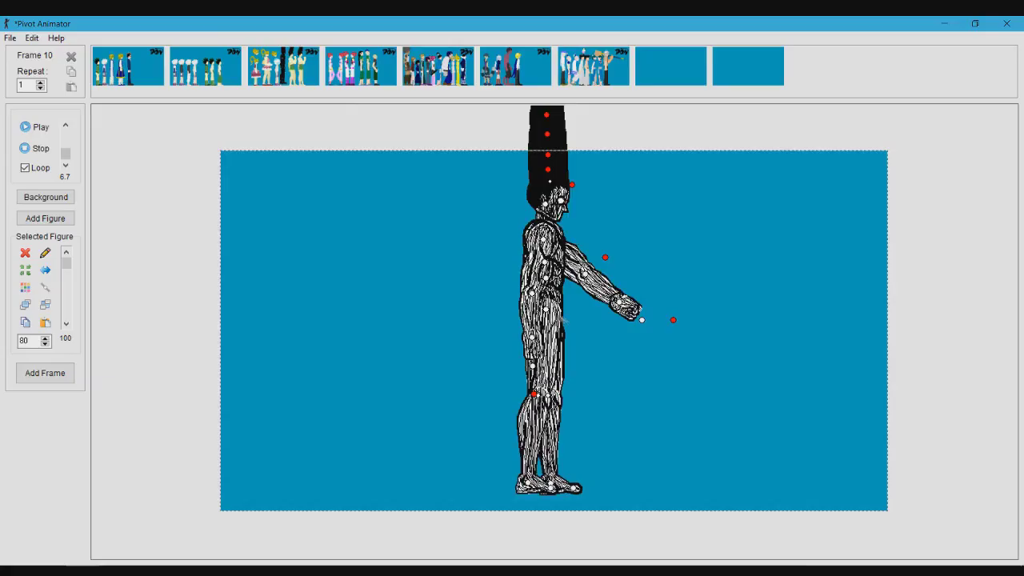
# Pull the sketched figure's arm apart into separate upper arm, forearm and hand pieces, spreading out their outlines, hatching and white fills
pyautogui.moveTo(519, 240); pyautogui.dragTo(487, 319)
pyautogui.moveTo(585, 399); pyautogui.dragTo(668, 347)
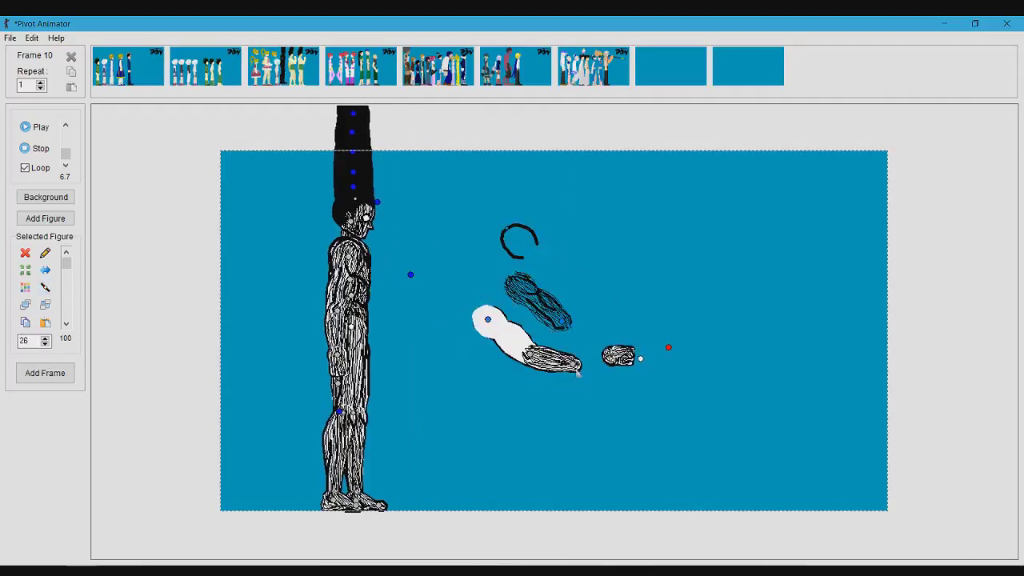
pyautogui.moveTo(574, 367); pyautogui.dragTo(612, 316)
pyautogui.moveTo(529, 354); pyautogui.dragTo(513, 368)
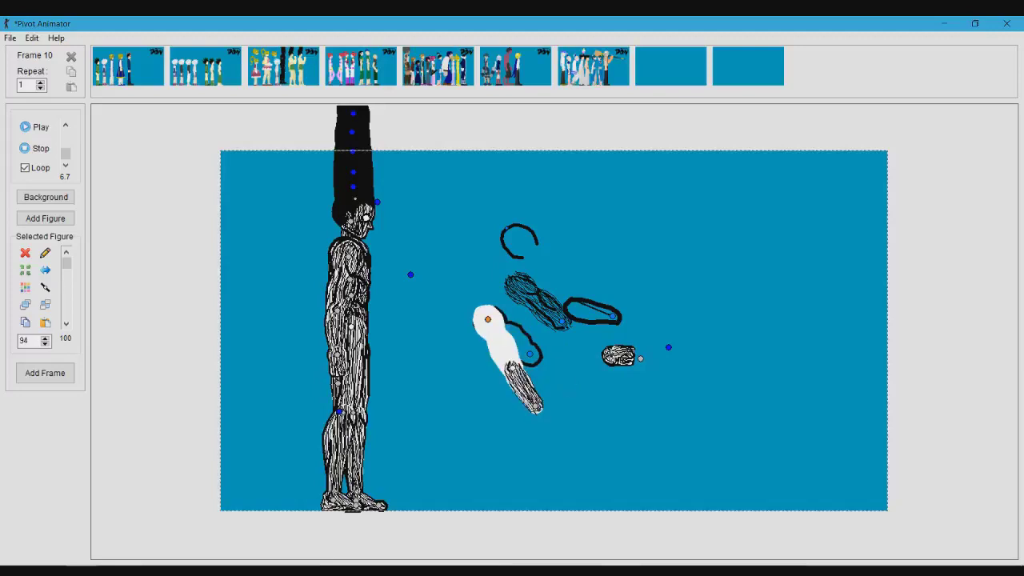
pyautogui.click(535, 404)
pyautogui.moveTo(535, 405); pyautogui.dragTo(599, 420)
pyautogui.moveTo(513, 368); pyautogui.dragTo(503, 403)
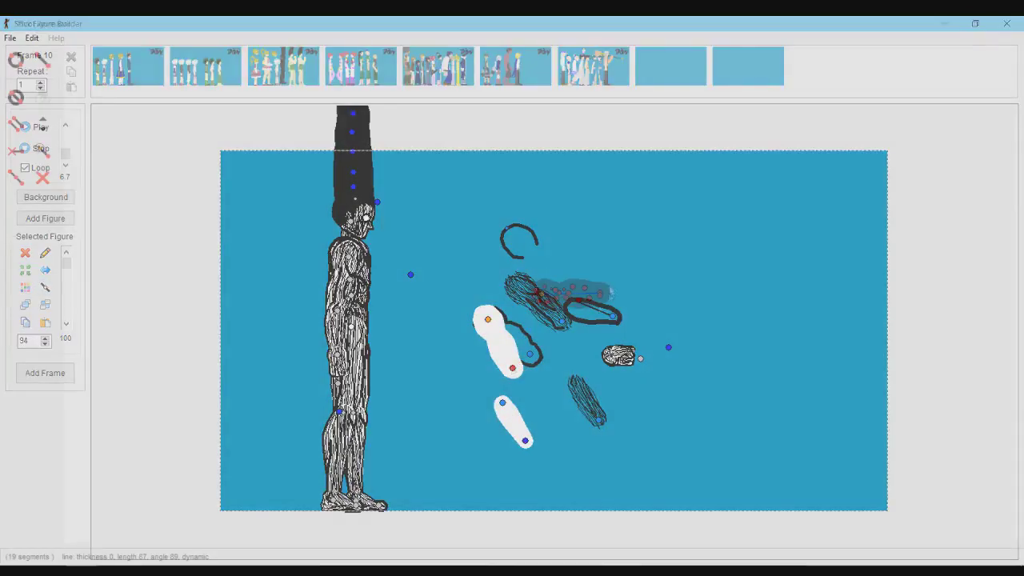